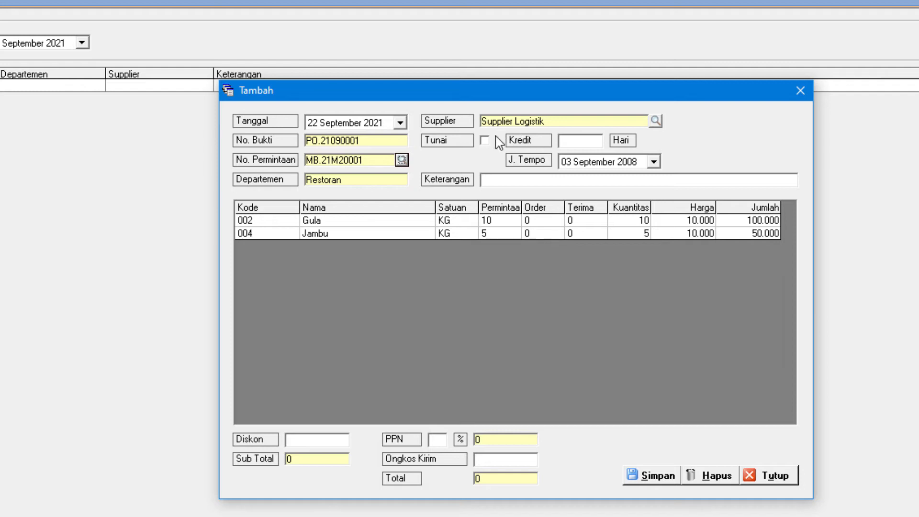
Mark the Supplier Logistik purchase as cash (Tunai) and save it
left_click(485, 142)
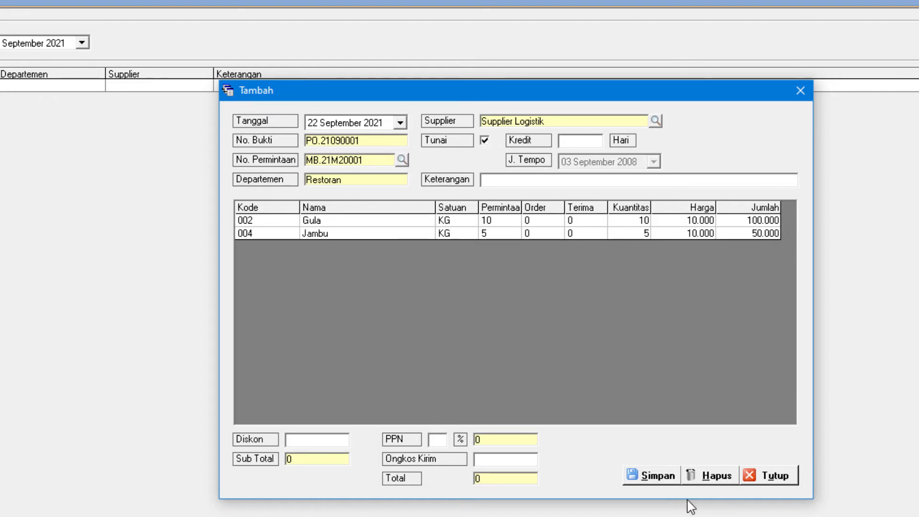
left_click(653, 481)
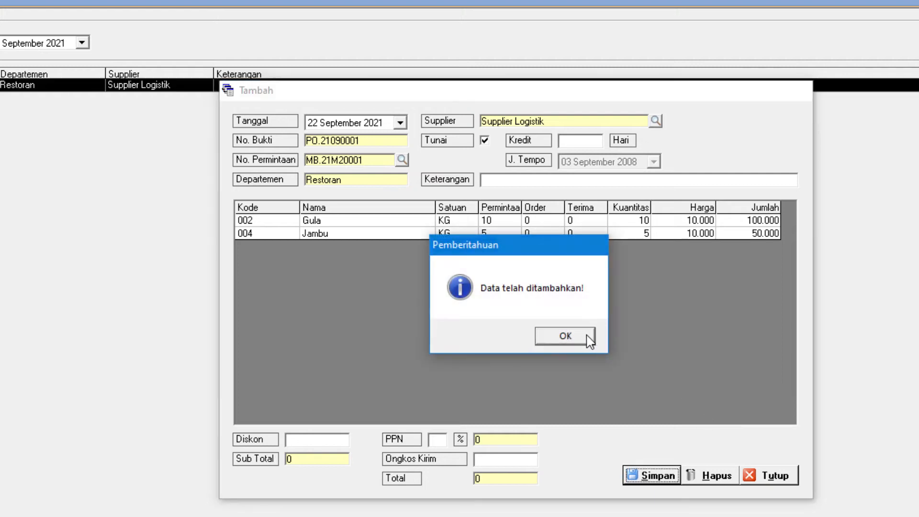
left_click(586, 335)
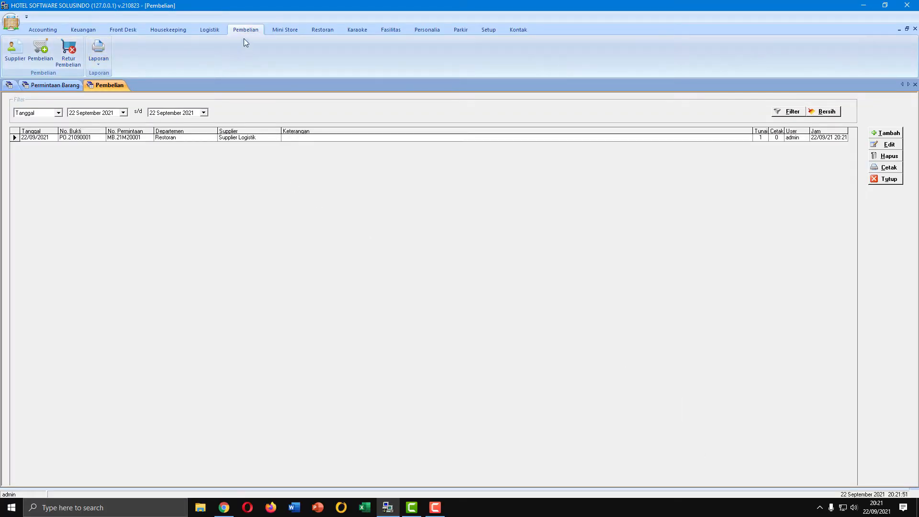
Create a new goods receipt (Terima Barang) in Logistik and load the Supplier Logistik purchase for the Restoran department
left_click(210, 29)
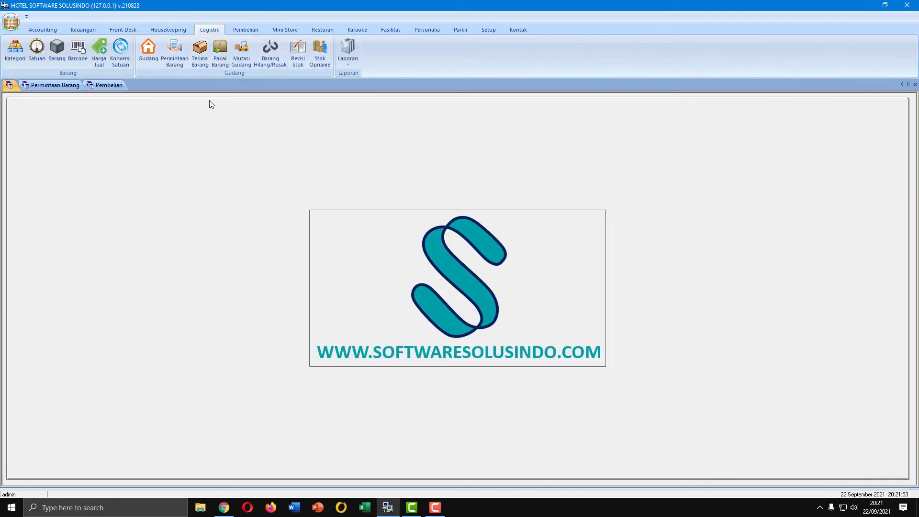
left_click(203, 63)
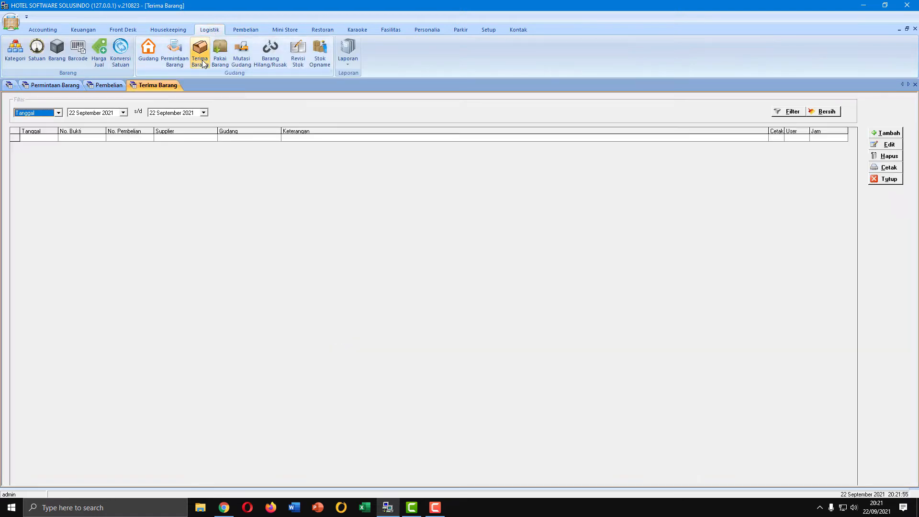
left_click(897, 134)
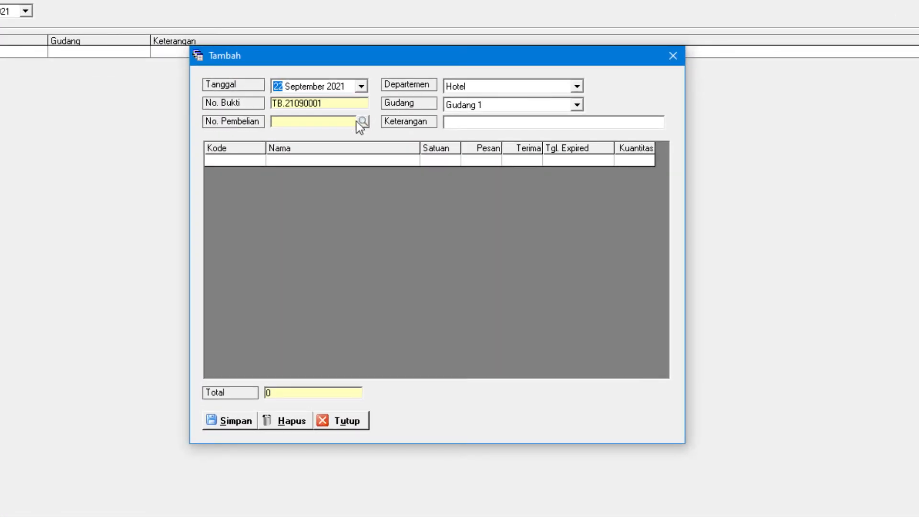
left_click(362, 123)
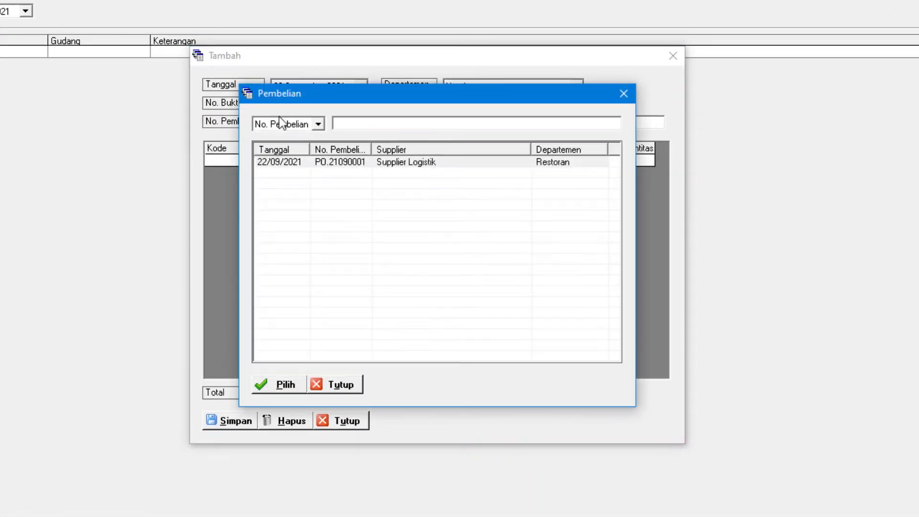
left_click(299, 161)
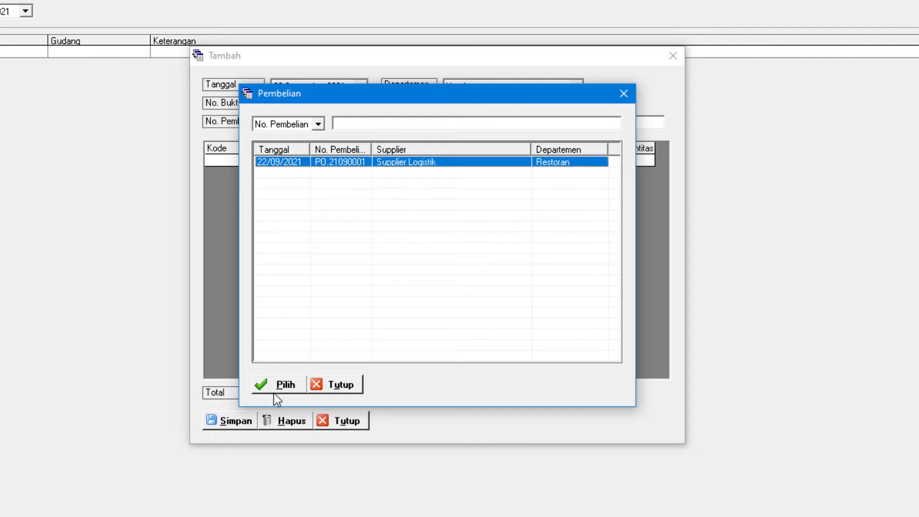
left_click(282, 384)
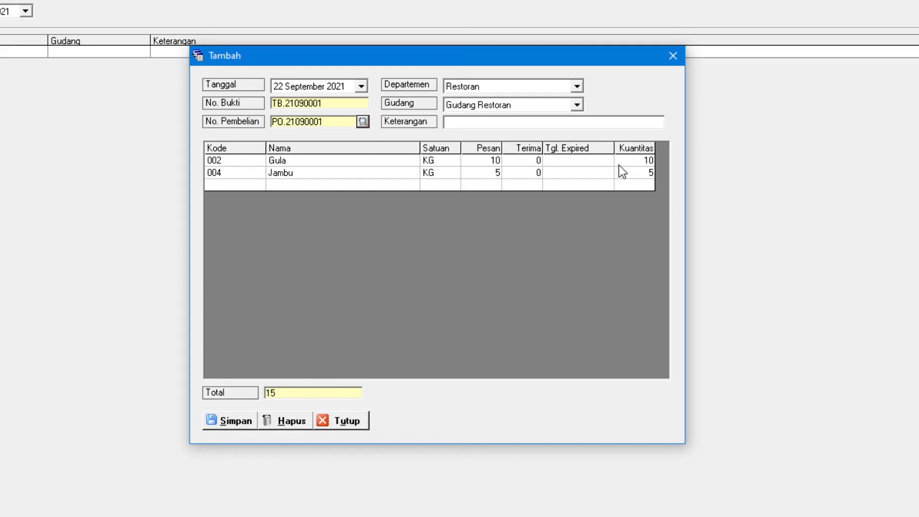
Set the expiry date of the Gula item to 22/09/2022 in the goods receipt
key("Tab")
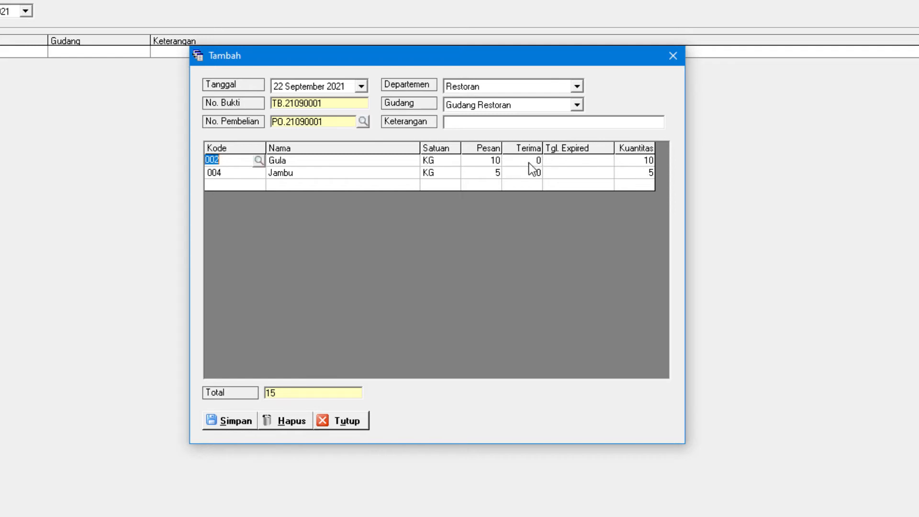
key("Down")
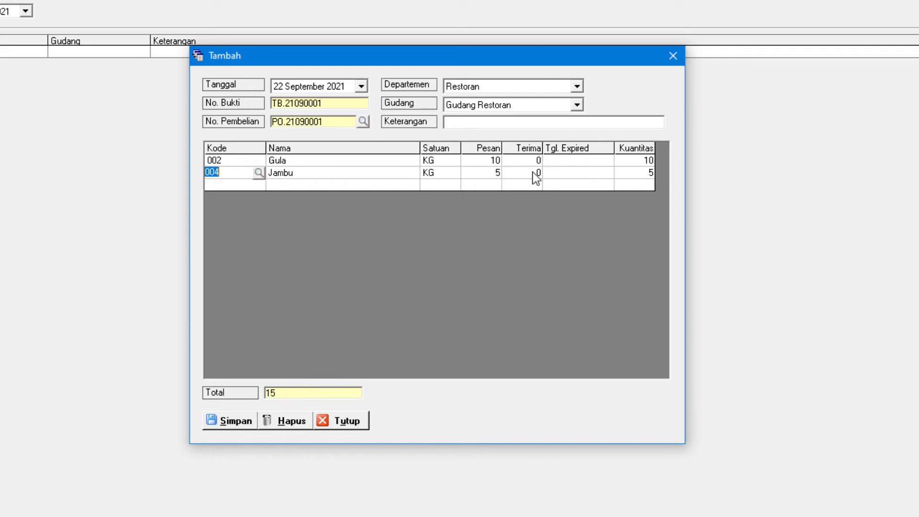
left_click(578, 171)
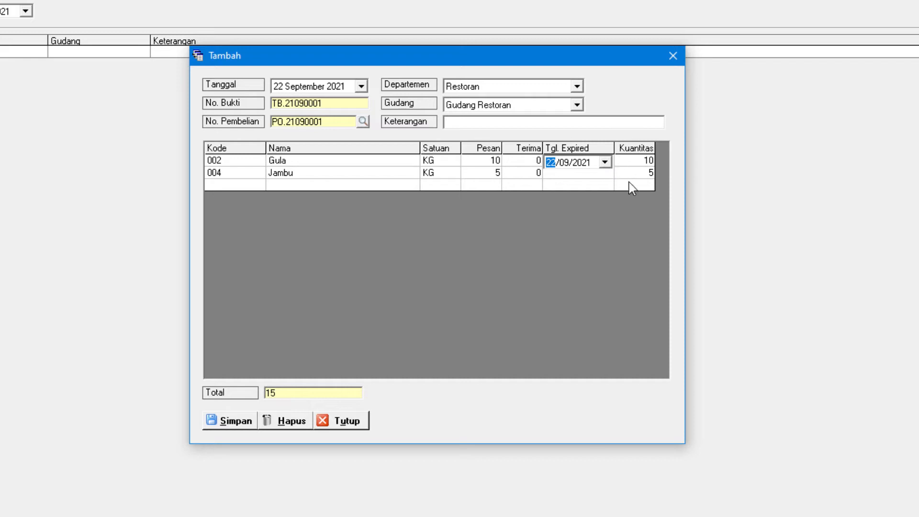
left_click(581, 163)
key("Return")
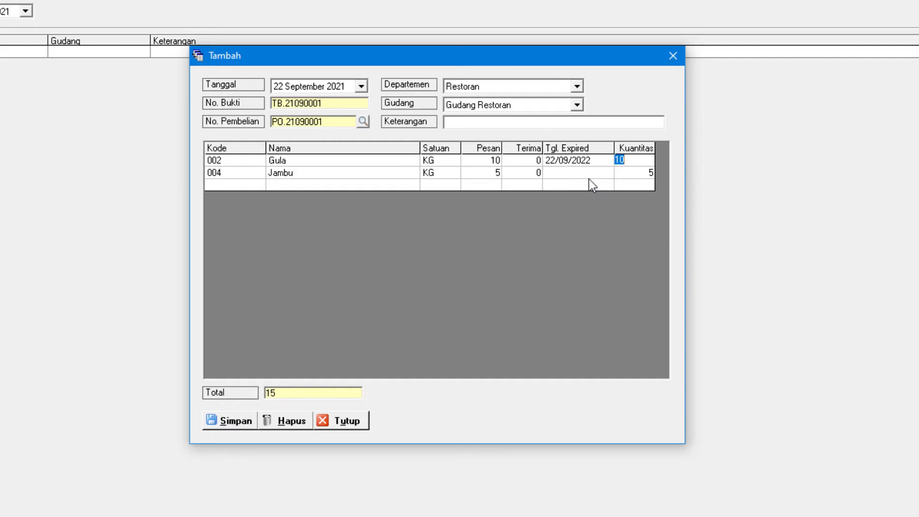
Set the expiry date of the Jambu item to 27/09/2022 and save the goods receipt
left_click(589, 177)
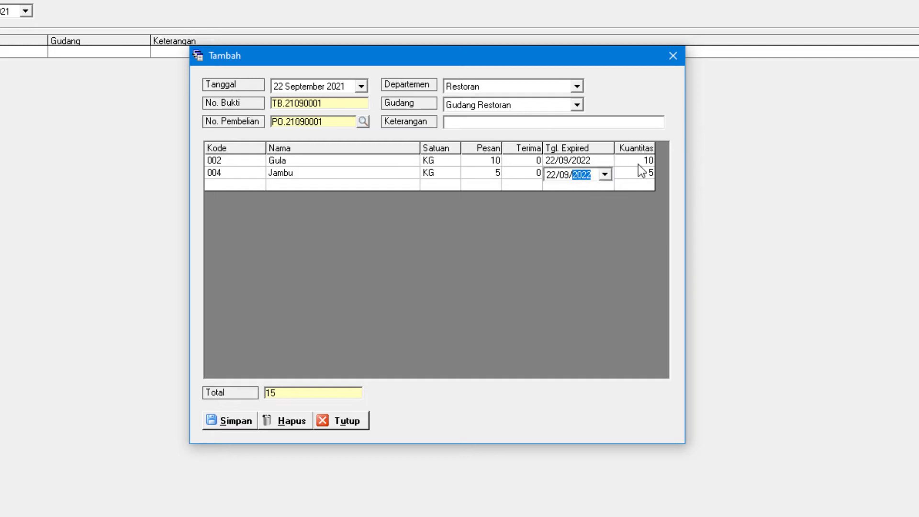
left_click(550, 176)
type("27")
key("Return")
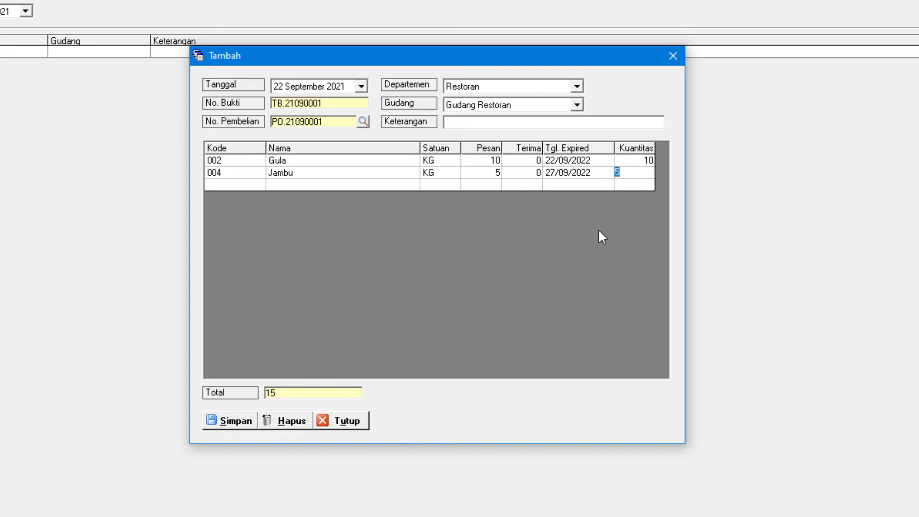
key("Return")
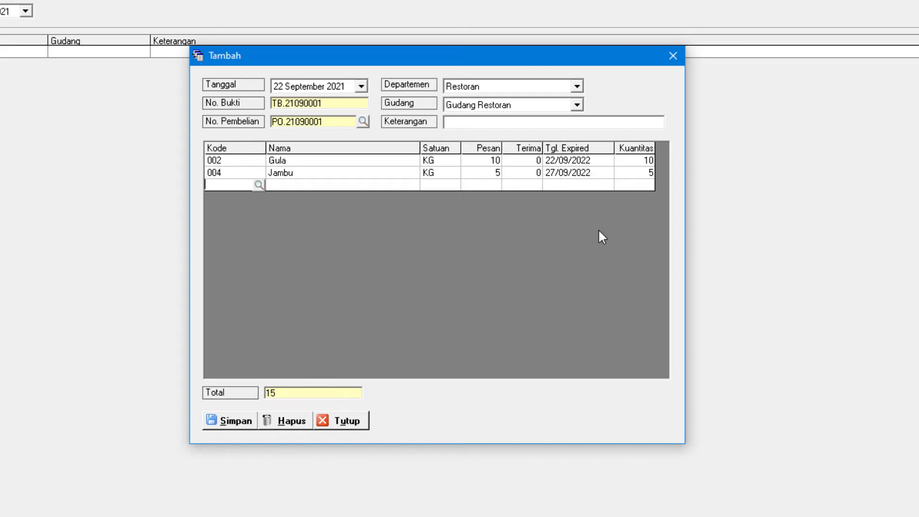
left_click(224, 426)
left_click(484, 289)
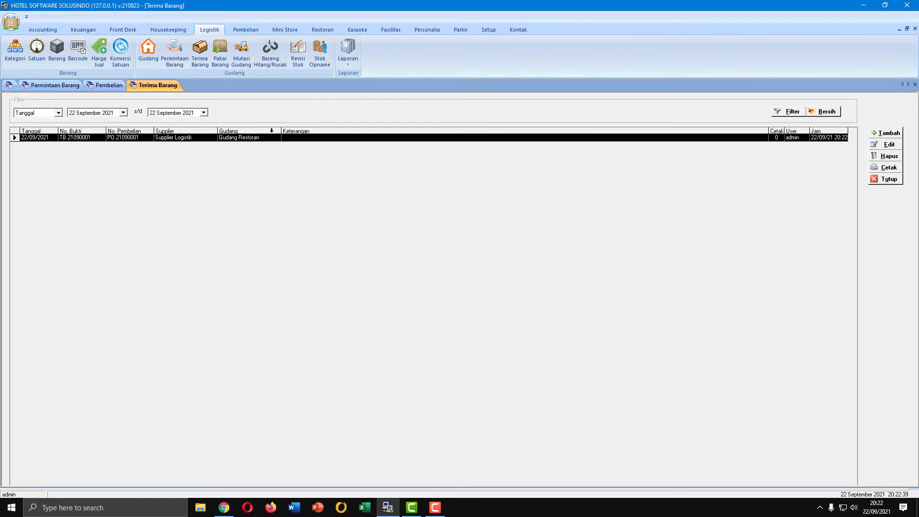
Filter the general journal (Jurnal Umum) to 22 September 2021 and inspect the accounts in the Terima Barang entry
left_click(40, 29)
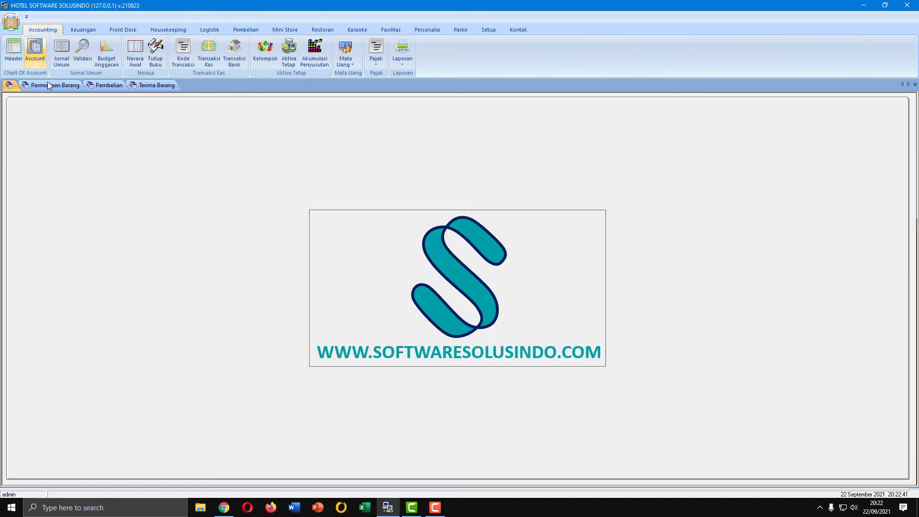
left_click(62, 55)
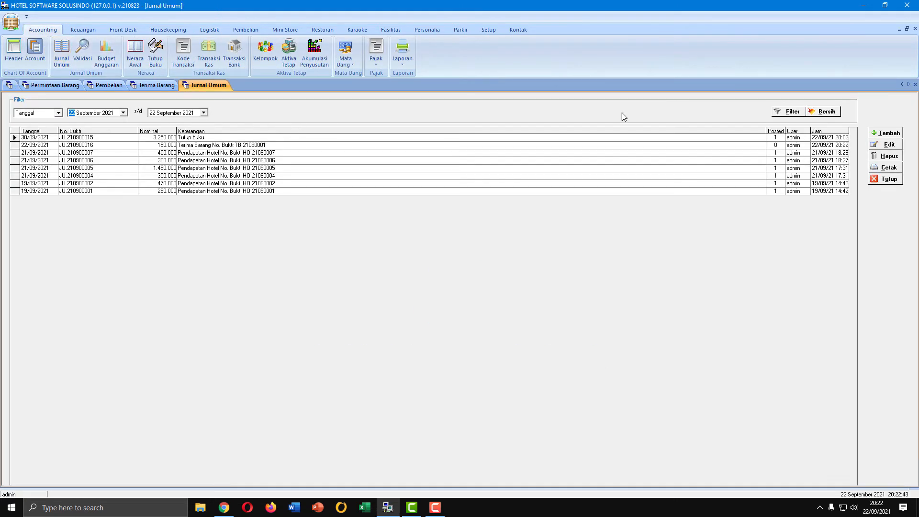
left_click(785, 111)
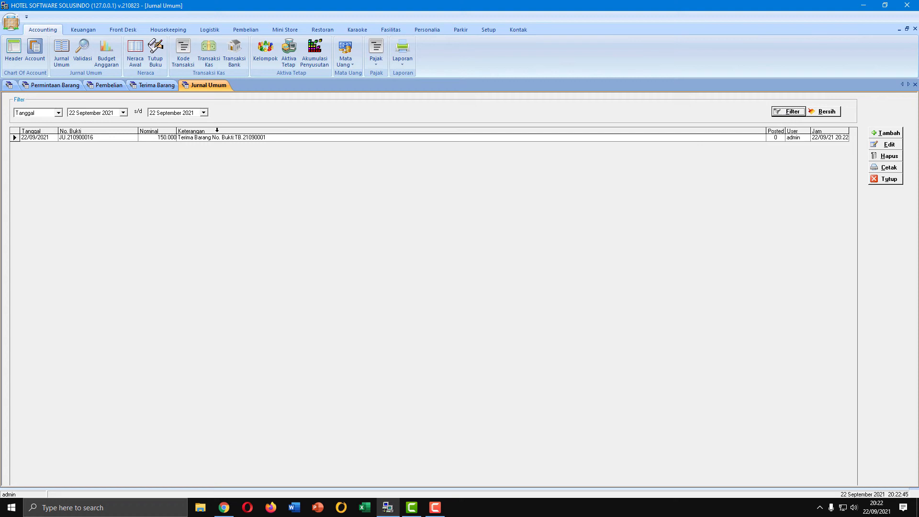
left_click(265, 138)
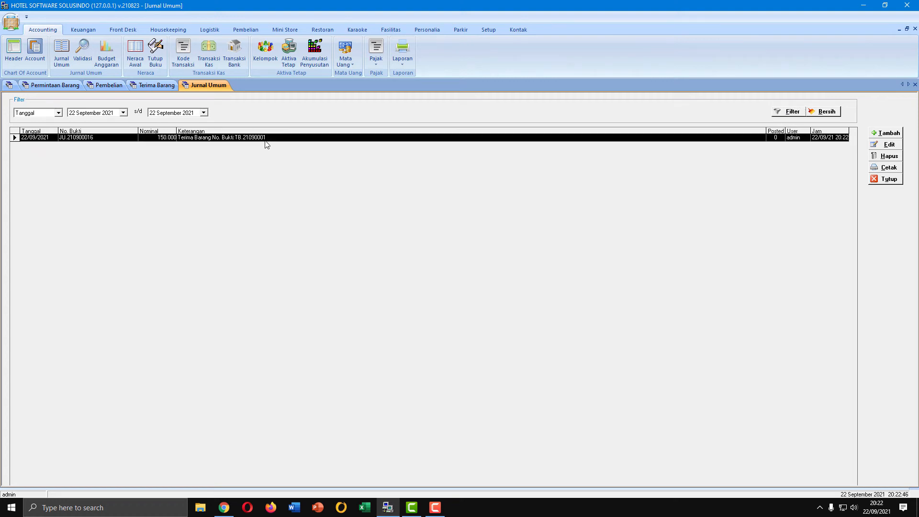
left_click(888, 144)
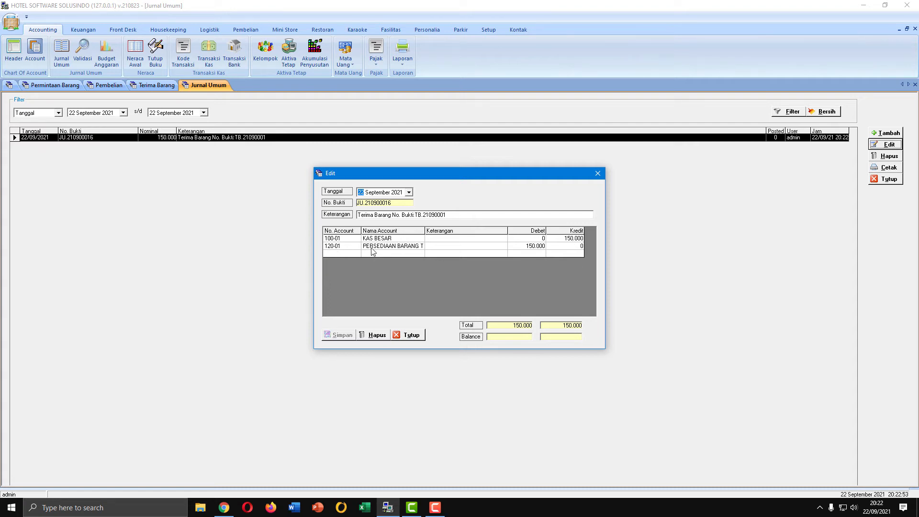
left_click(411, 335)
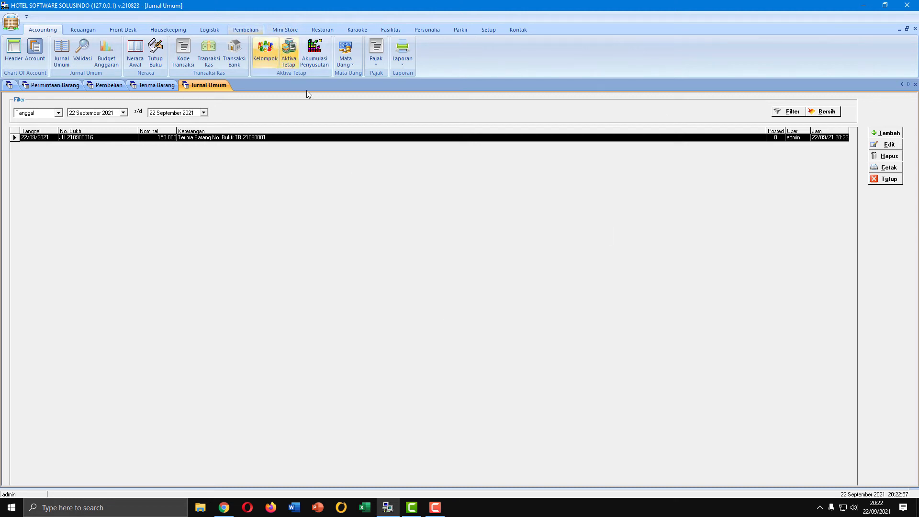
Start a new restaurant category with the code K001 and the type Minuman
left_click(321, 30)
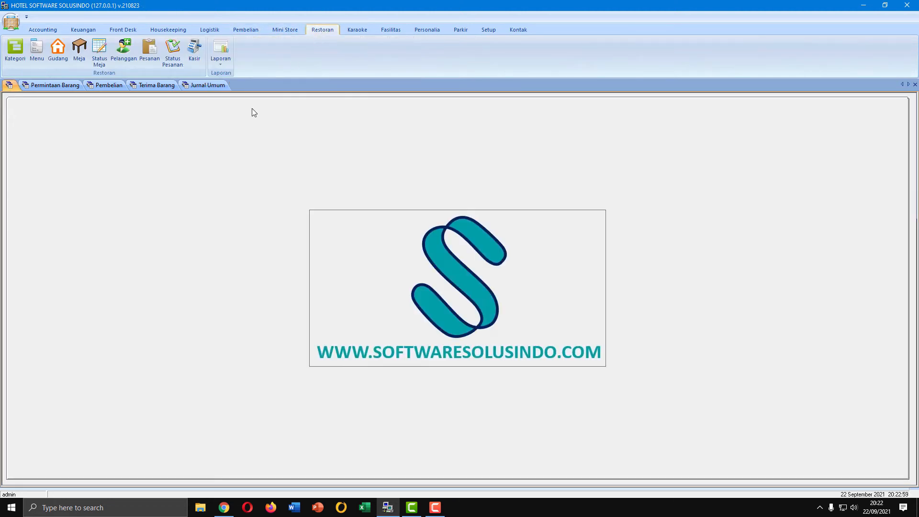
left_click(10, 62)
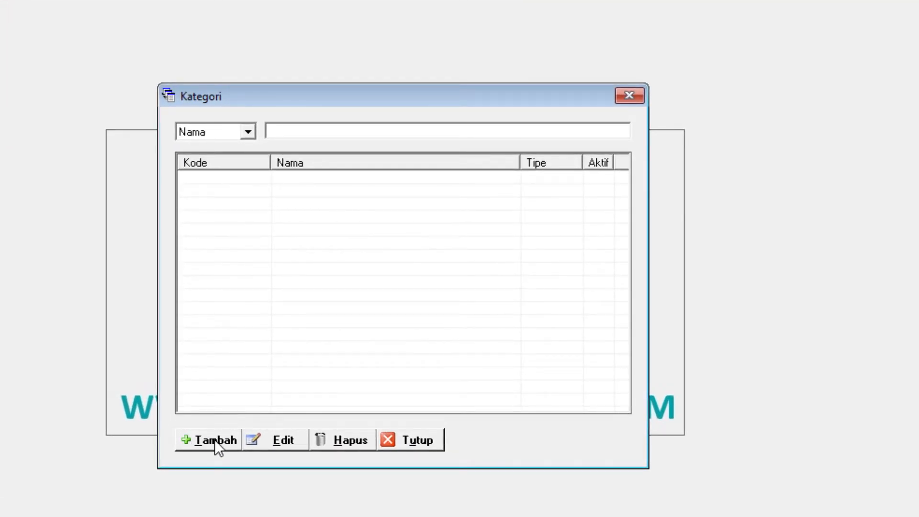
left_click(215, 439)
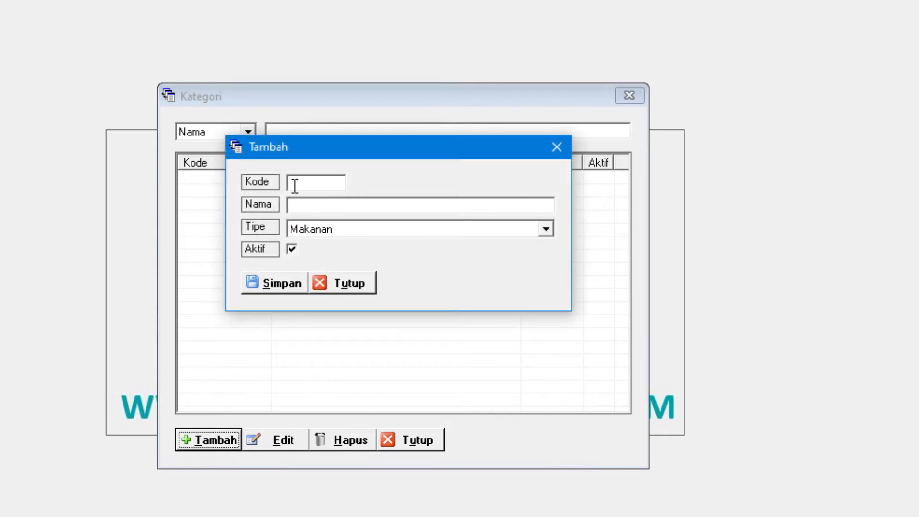
type("K001")
left_click(379, 207)
left_click(342, 231)
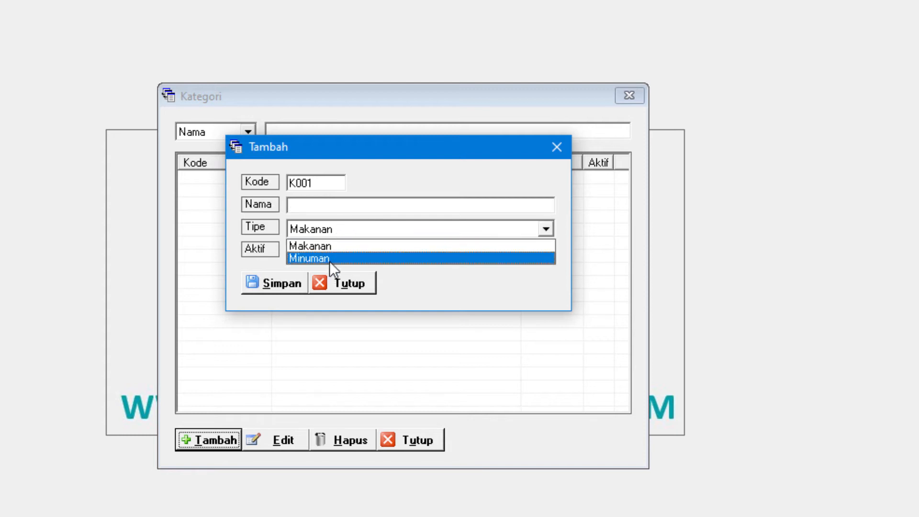
left_click(329, 259)
Name the category Juice, save it and close the category list
left_click(331, 206)
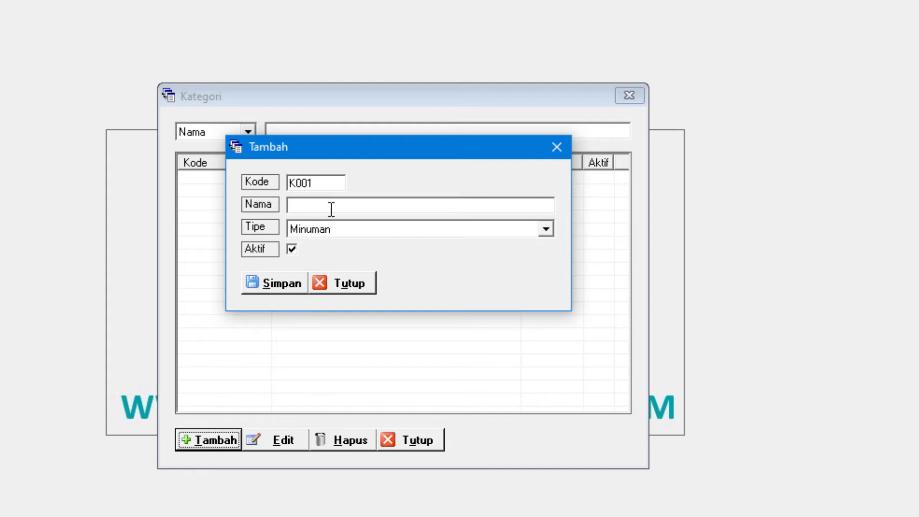
type("Juice")
left_click(271, 283)
left_click(448, 277)
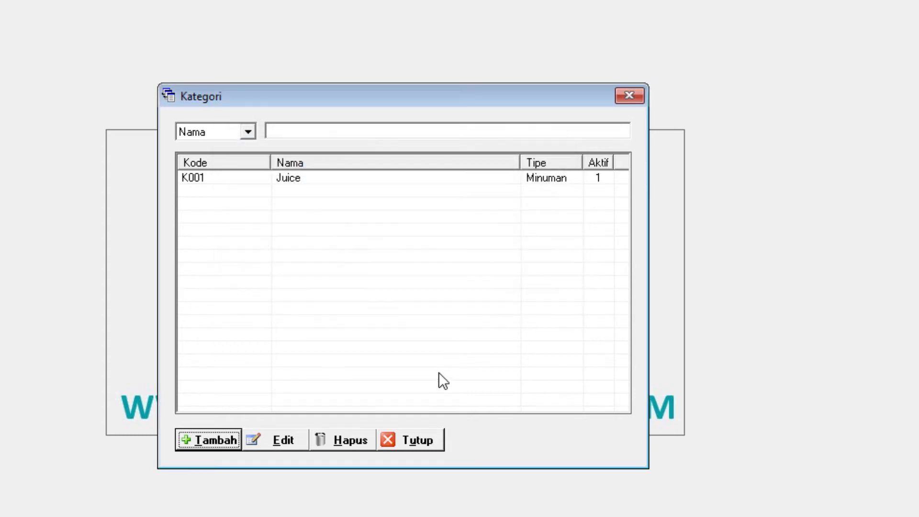
left_click(428, 437)
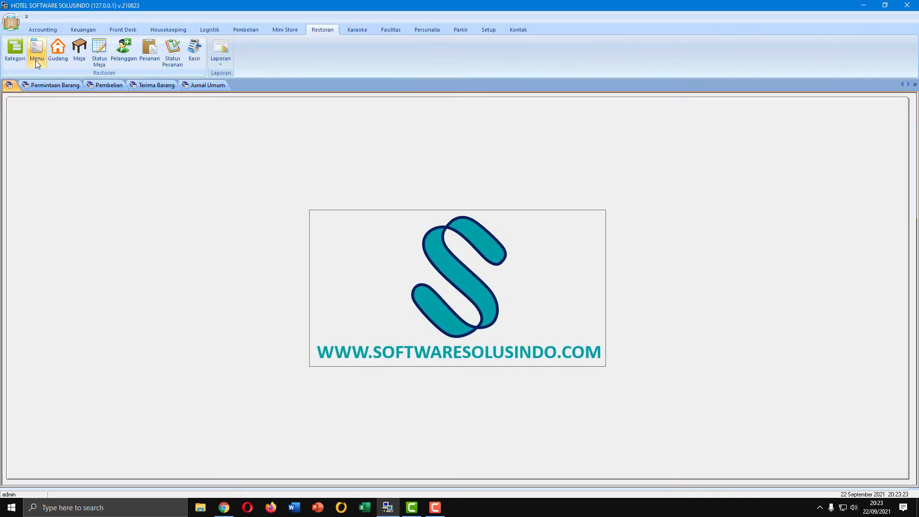
Start a new restaurant menu item with the code J001 and the name Juice Jambu
left_click(36, 60)
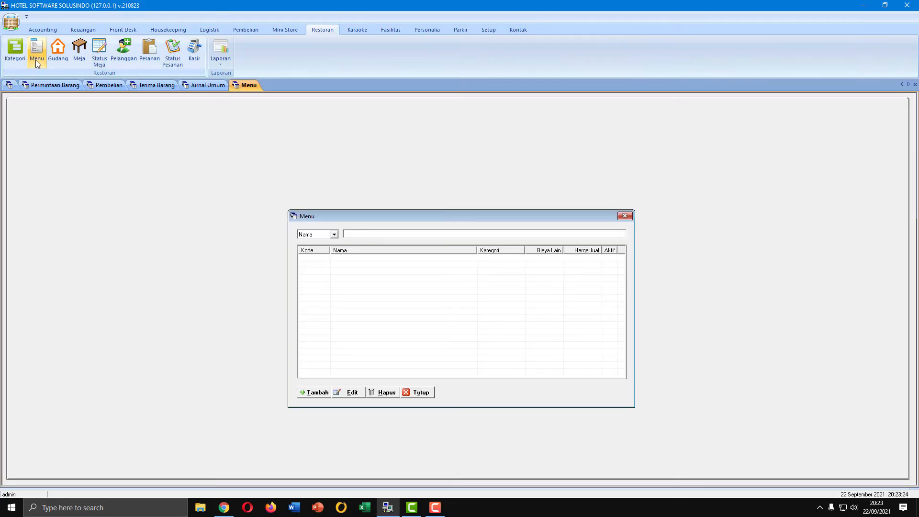
left_click(314, 392)
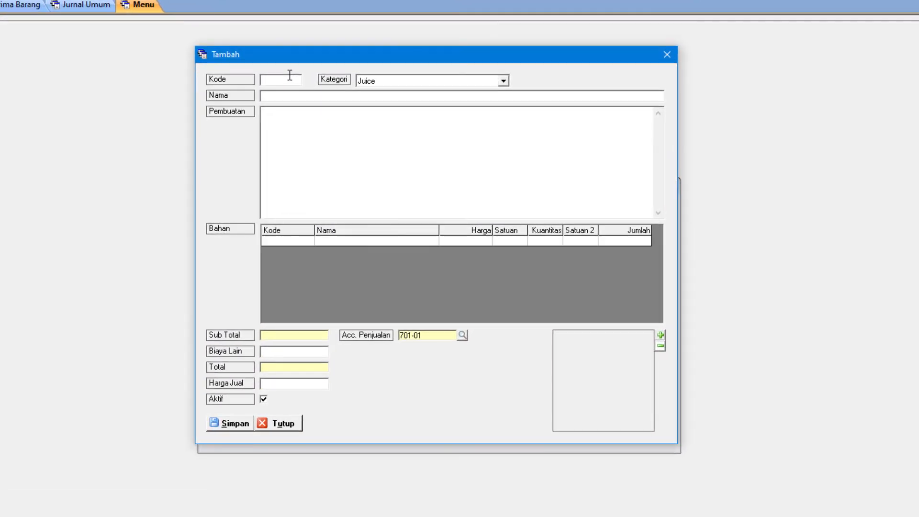
type("001")
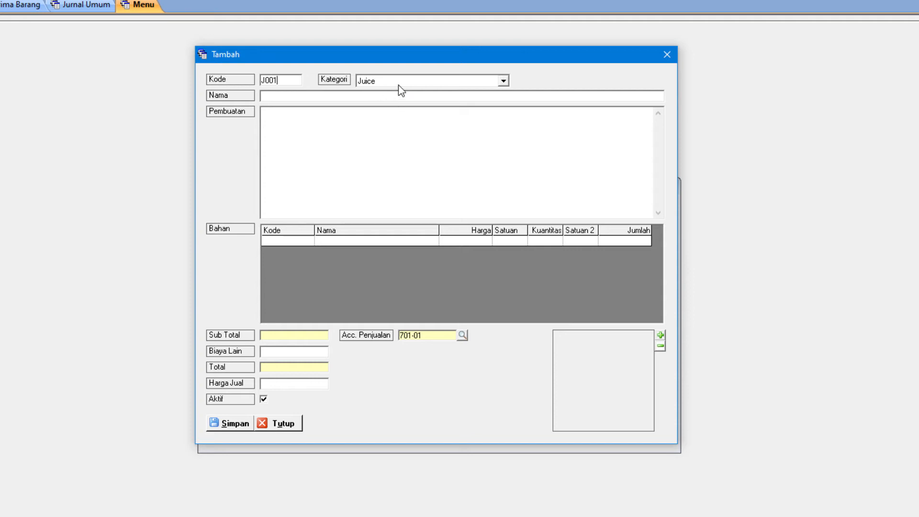
left_click(289, 95)
type("Juice Jambu")
Enter "Gula 100 gram 200 gram jambu" as the preparation text (Pembuatan) of the menu item
left_click(344, 114)
type("Gula 100 gram")
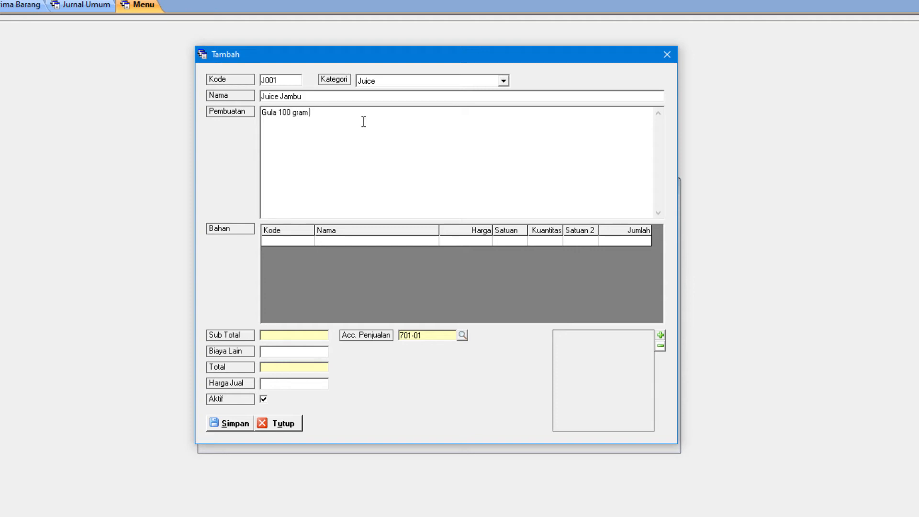
type("200 gram jambu")
Add Gula (002) as an ingredient of the Juice Jambu menu item with a quantity of 0,1 KG
left_click(300, 240)
left_click(308, 240)
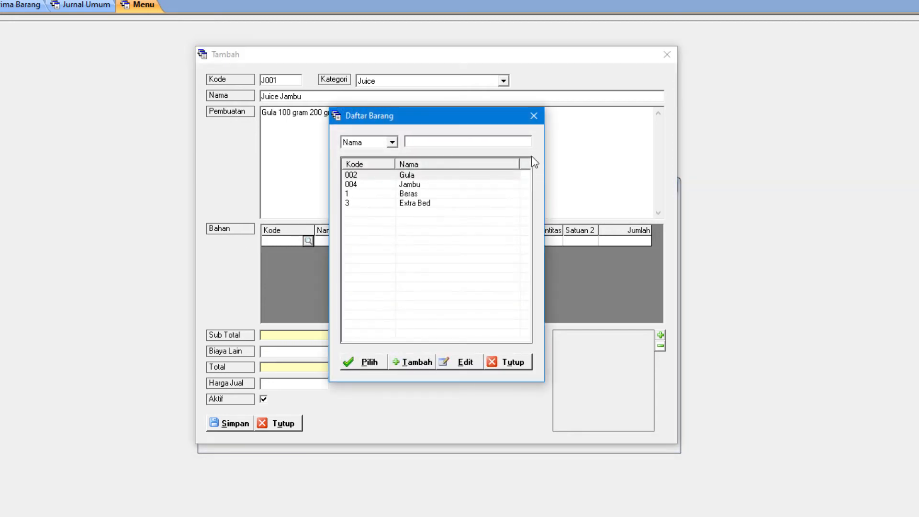
double_click(429, 176)
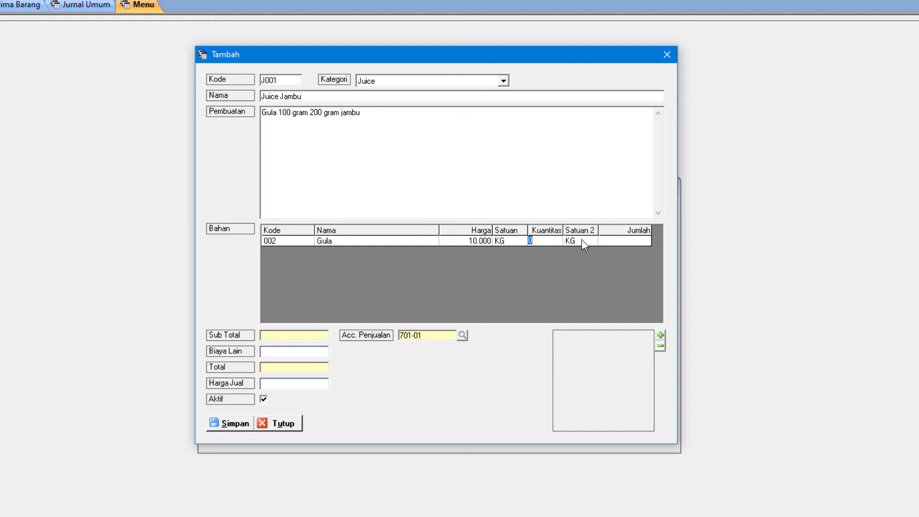
type("0,1")
key("Return")
key("Return")
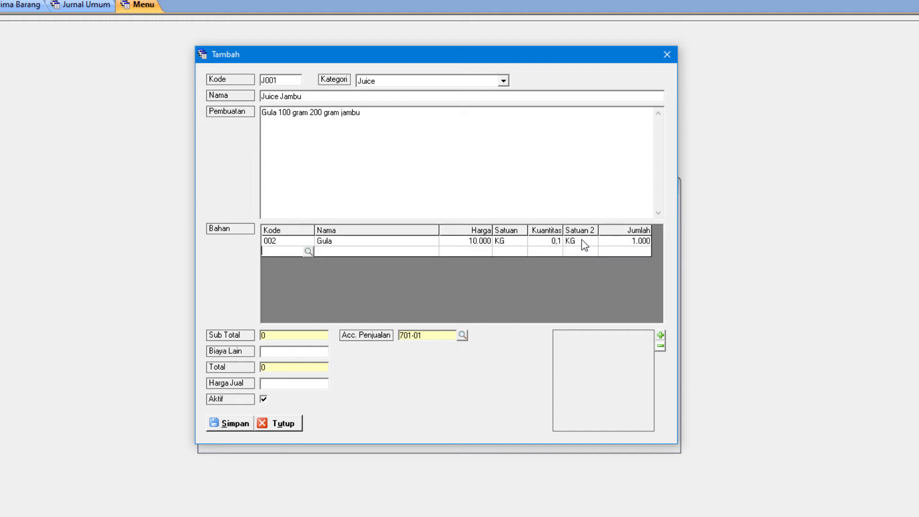
Add Jambu (004) as the second ingredient with a quantity of 0,2 KG and leave the following ingredient row empty
left_click(306, 251)
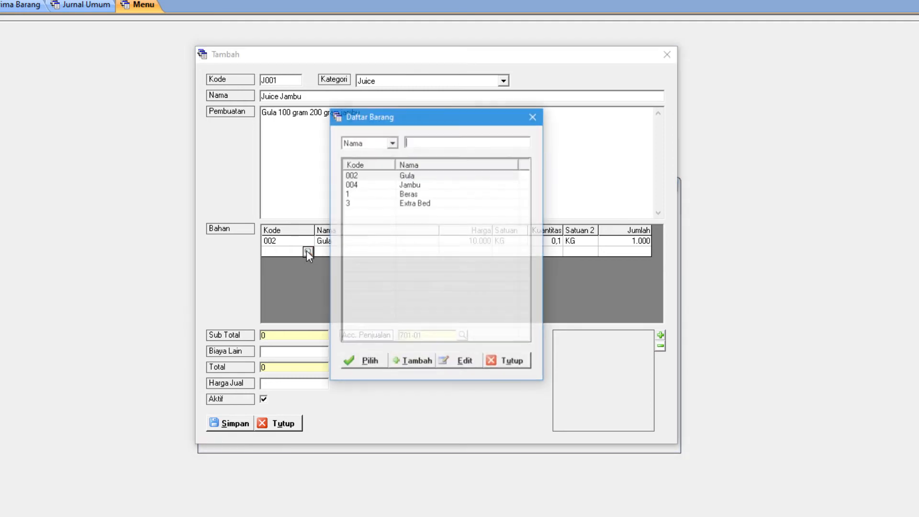
double_click(410, 184)
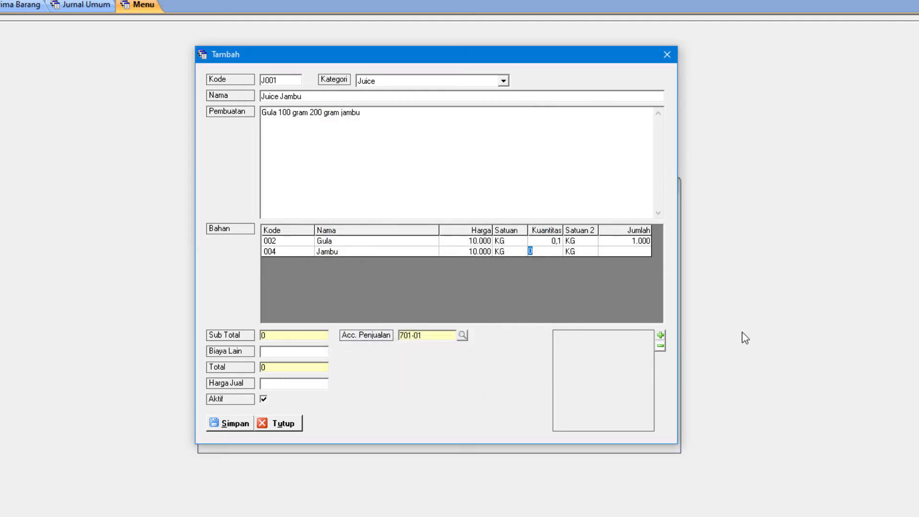
type("0,2")
key("Return")
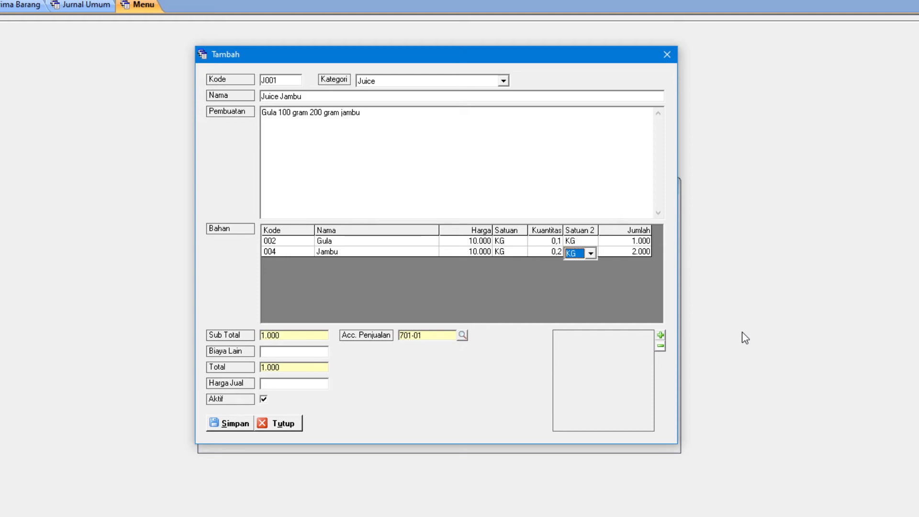
key("Return")
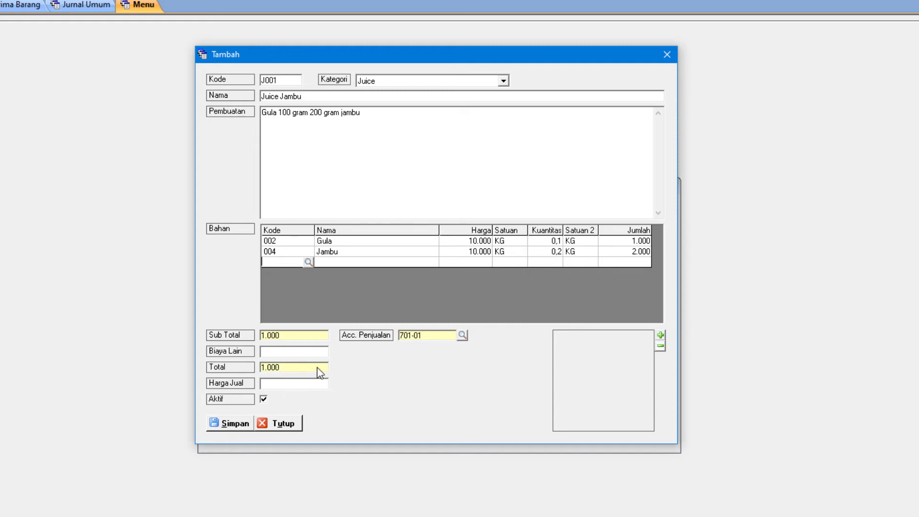
key("Return")
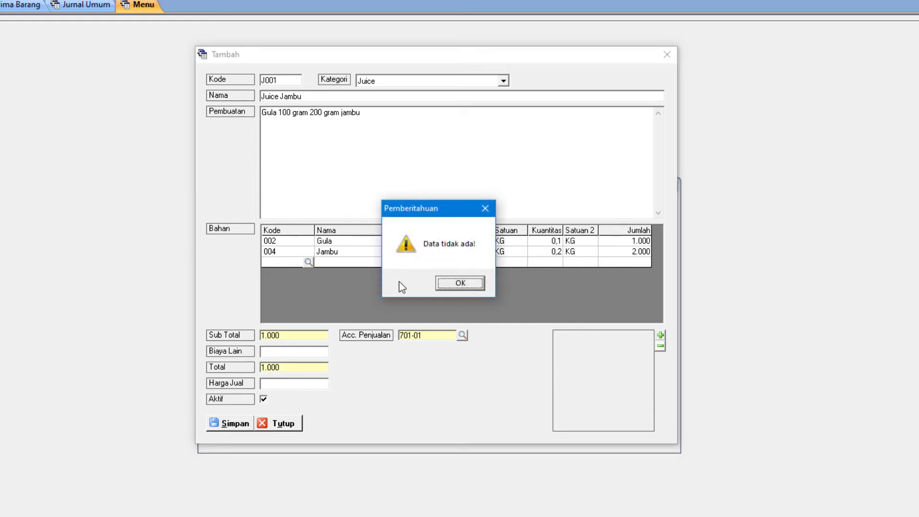
left_click(460, 284)
left_click(356, 255)
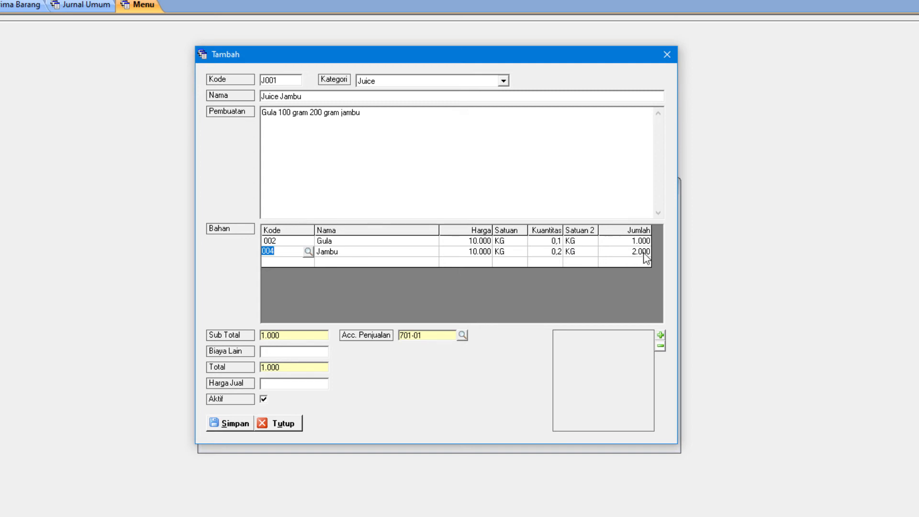
Set the menu item's other costs (Biaya Lain) to 2.000 and its selling price (Harga Jual) to 15.000
left_click(287, 352)
type("2000")
key("Tab")
left_click_drag(293, 383, 245, 382)
type("15000")
key("Tab")
Assign account 700-07 PENDAPATAN RESTORAN as the menu item's sales account (Acc. Penjualan)
left_click(462, 336)
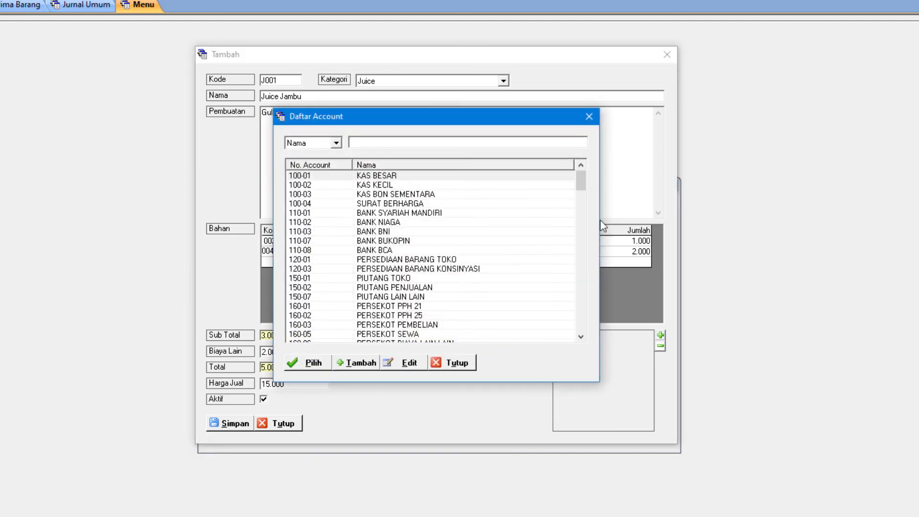
left_click_drag(391, 124, 593, 126)
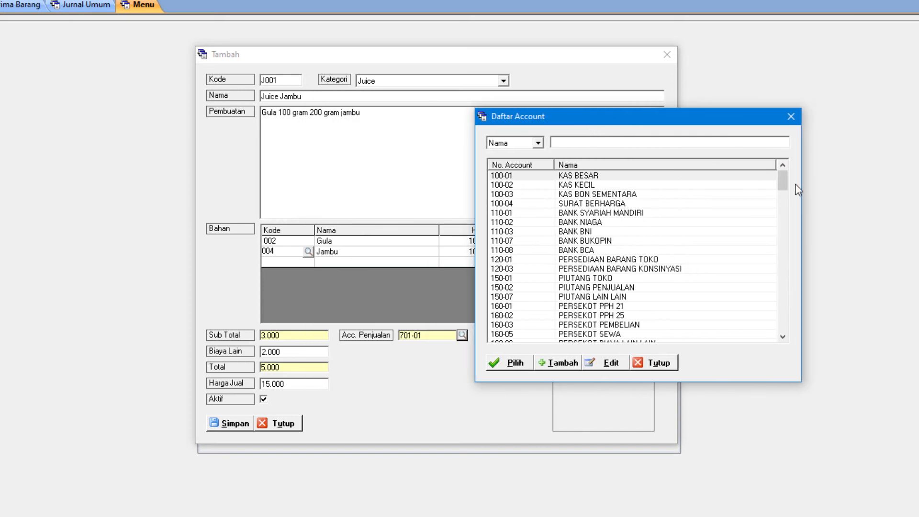
left_click_drag(787, 190, 789, 245)
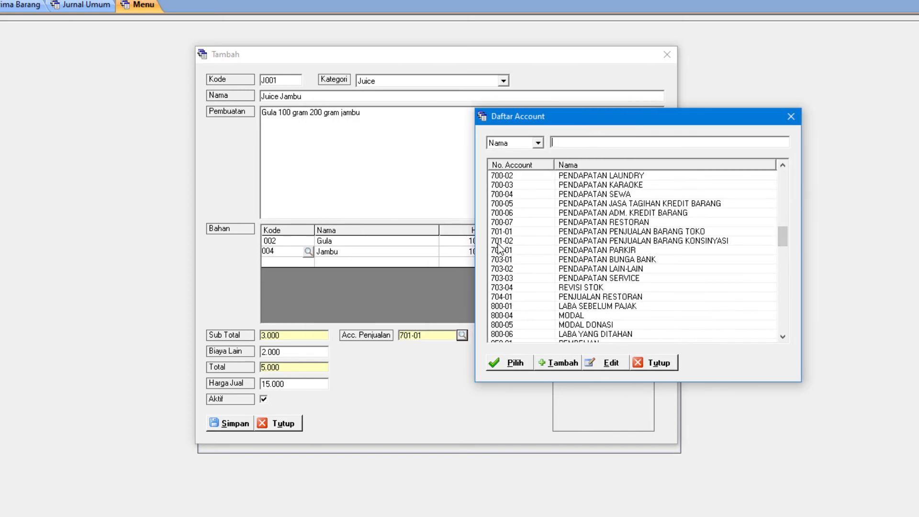
left_click(603, 222)
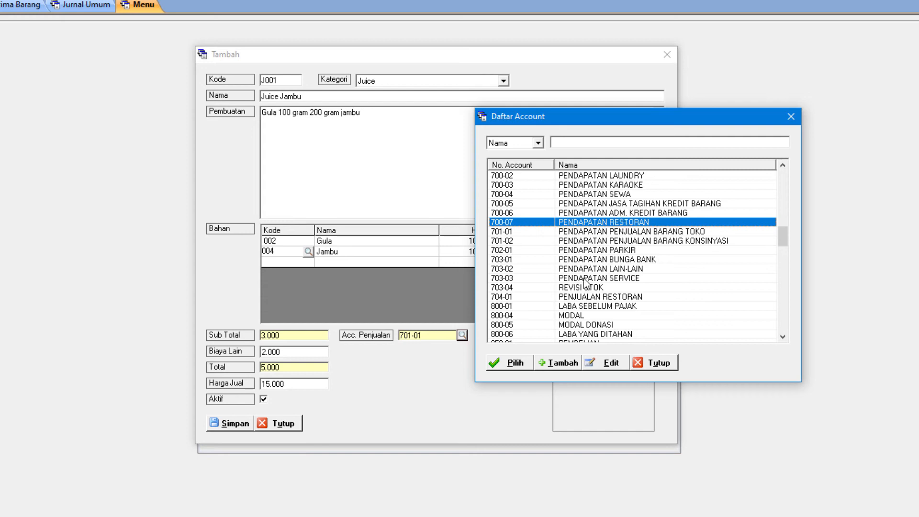
left_click(513, 365)
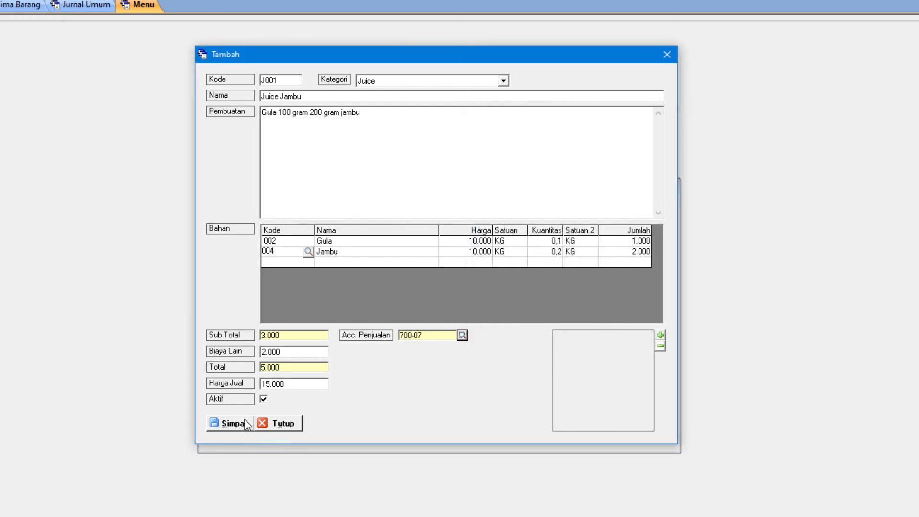
Save the Juice Jambu menu item and close its form and the menu list
left_click(223, 426)
left_click(473, 283)
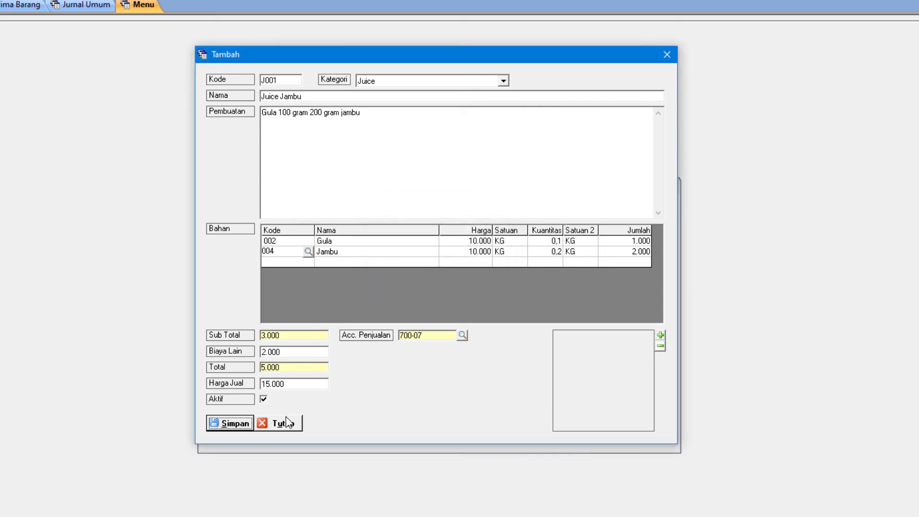
left_click(284, 424)
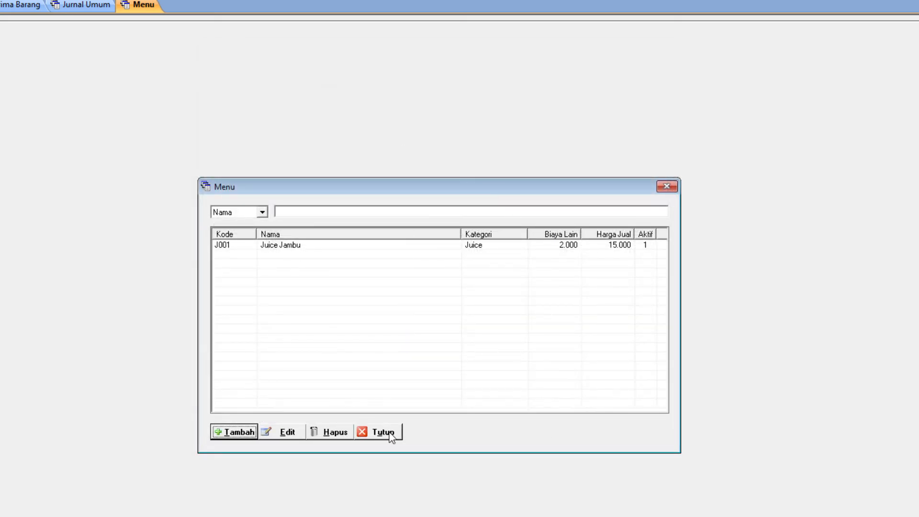
left_click(389, 434)
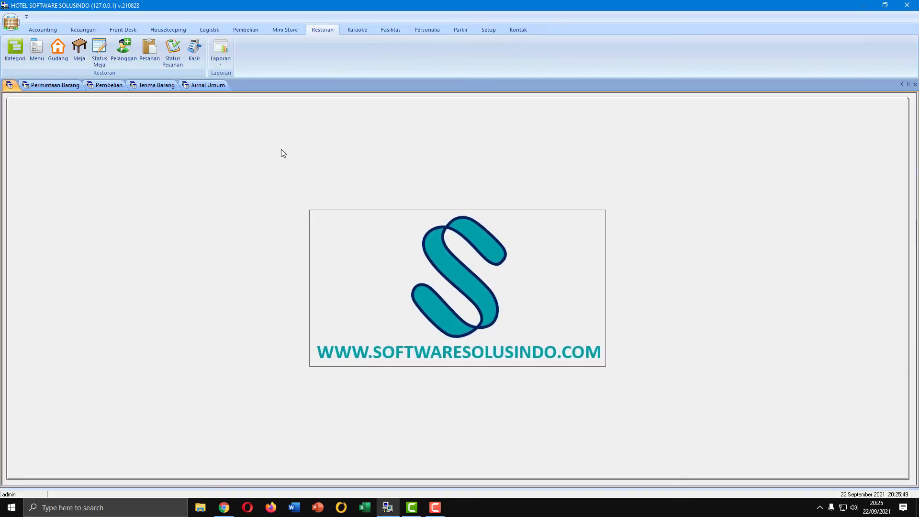
Add a restaurant table with the code MJ002 and a capacity of 2 people, then close the table list
left_click(79, 57)
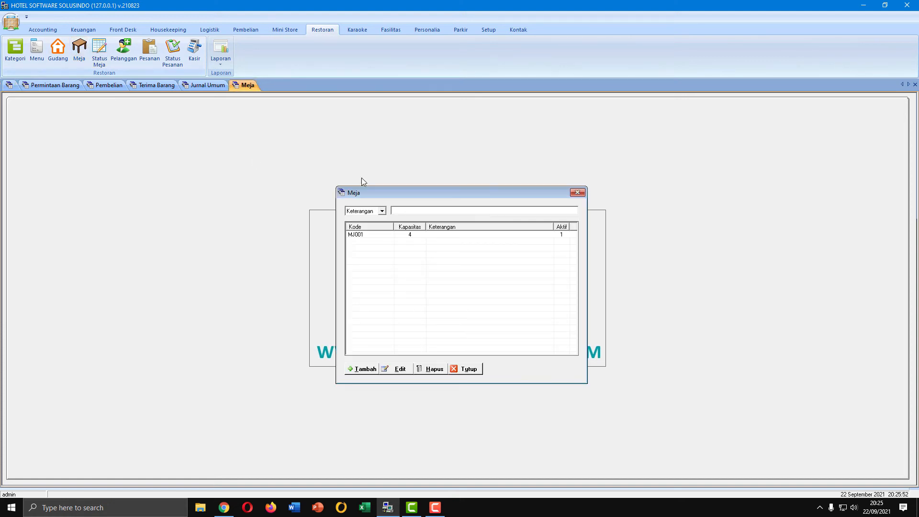
left_click(364, 369)
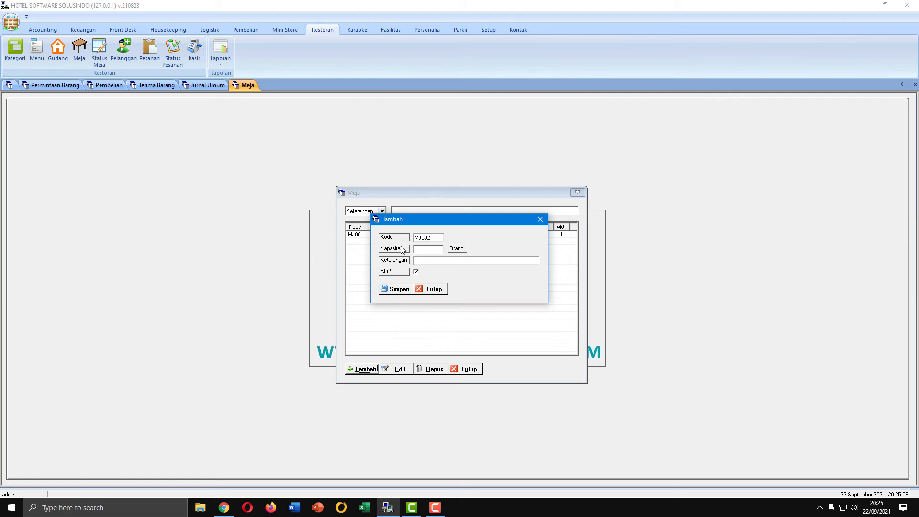
type("MJ002")
left_click(426, 250)
left_click(402, 292)
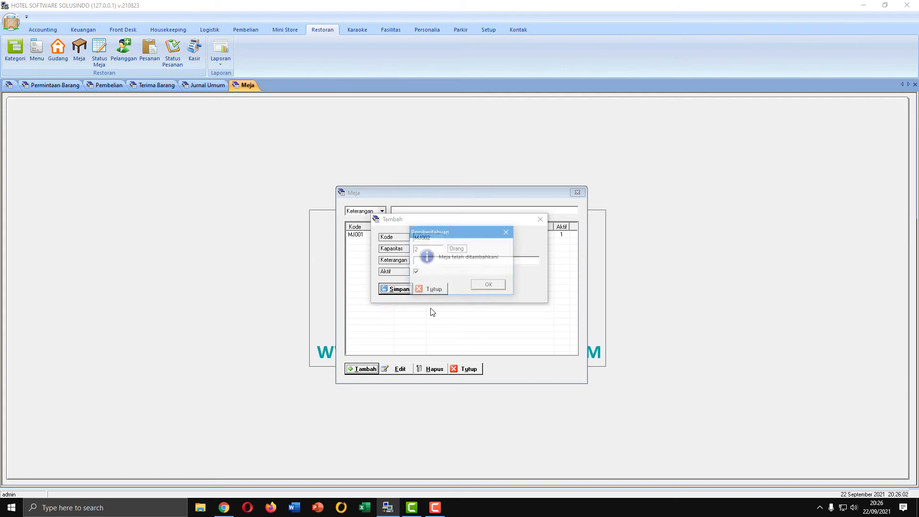
left_click(486, 287)
left_click(466, 369)
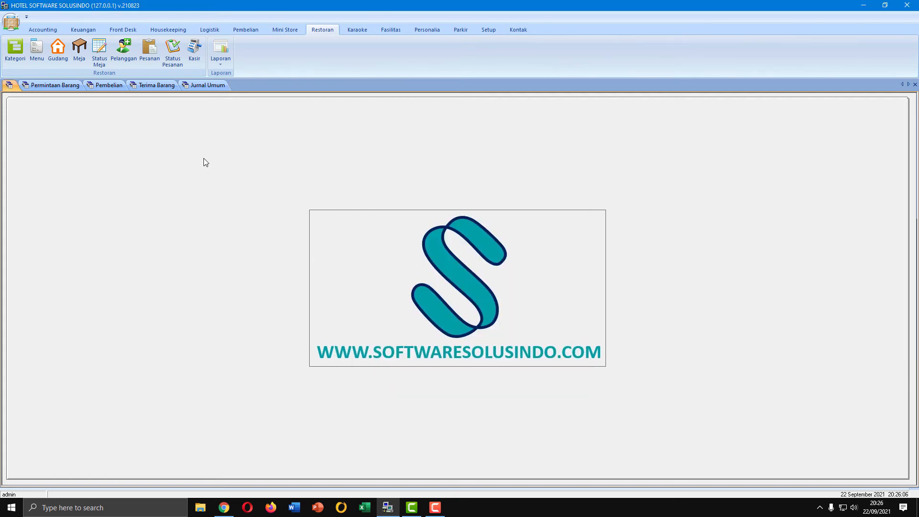
Start a new restaurant order (Pesanan) and add two Juice Jambu to it
left_click(150, 48)
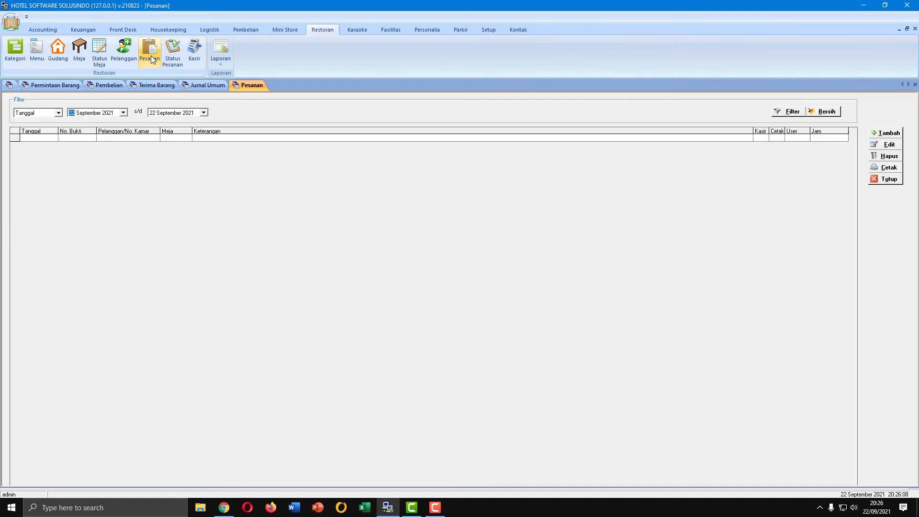
left_click(886, 132)
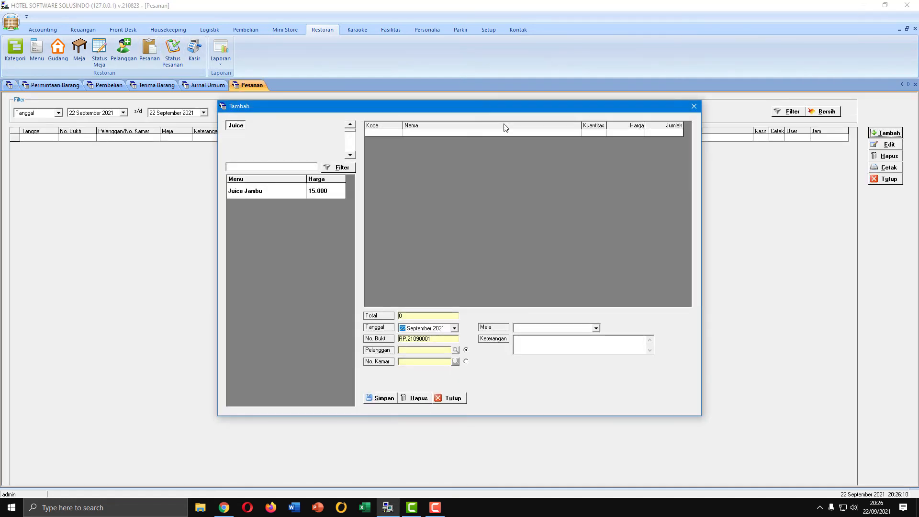
left_click(316, 194)
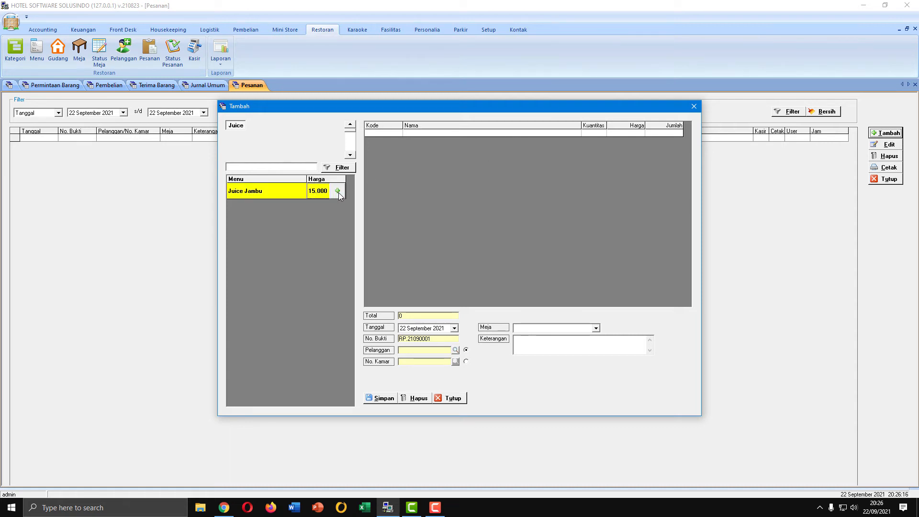
left_click(338, 193)
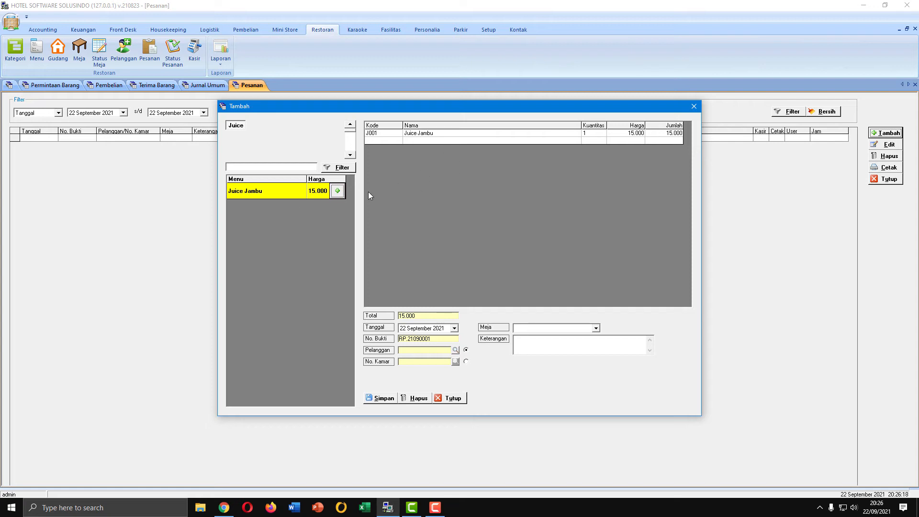
left_click(338, 193)
Assign table MJ002 to the order, leave the customer empty and save it without printing the transaction slip
left_click(533, 327)
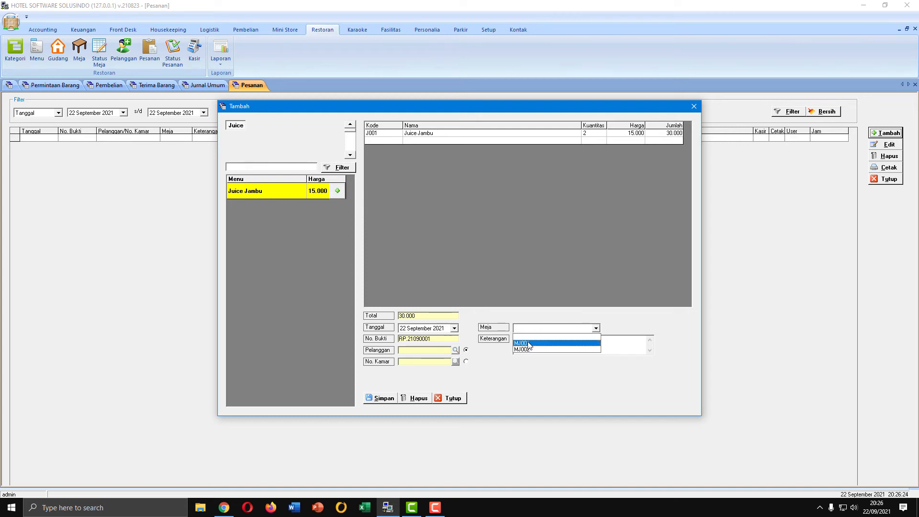
left_click(533, 349)
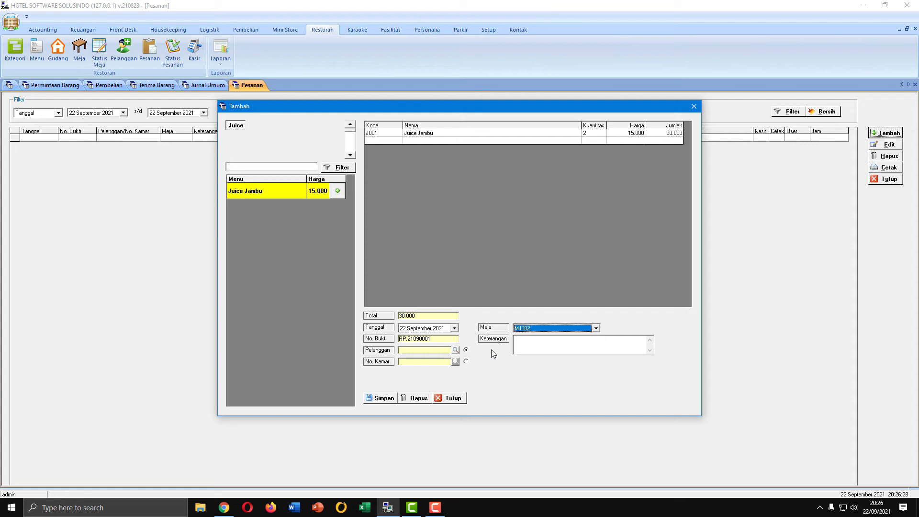
left_click(455, 351)
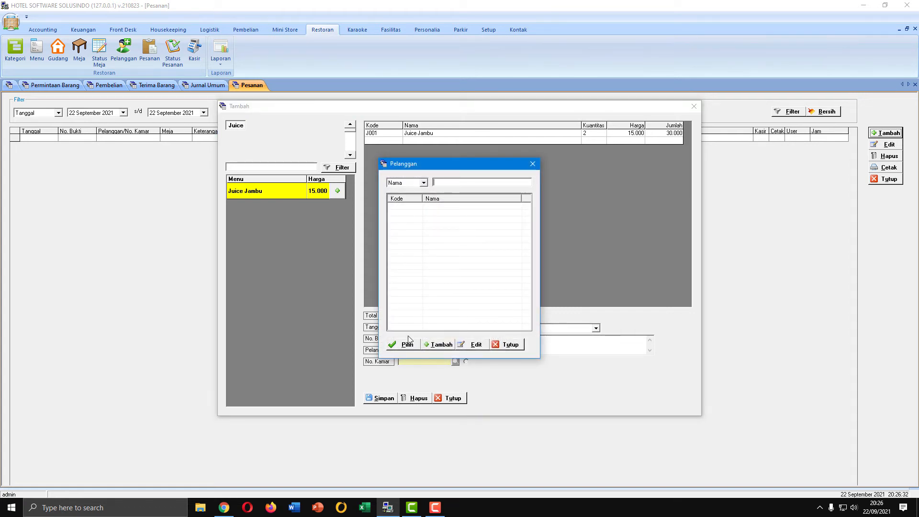
left_click(509, 345)
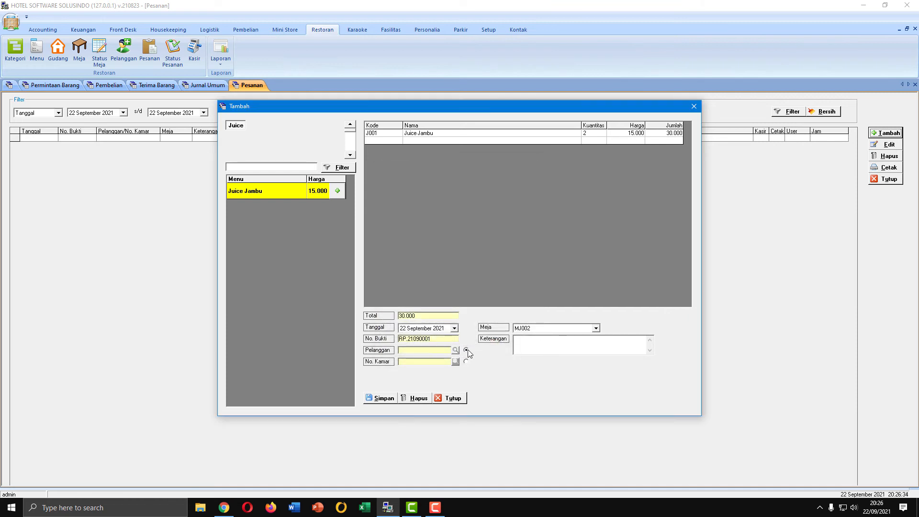
left_click(383, 398)
left_click(493, 285)
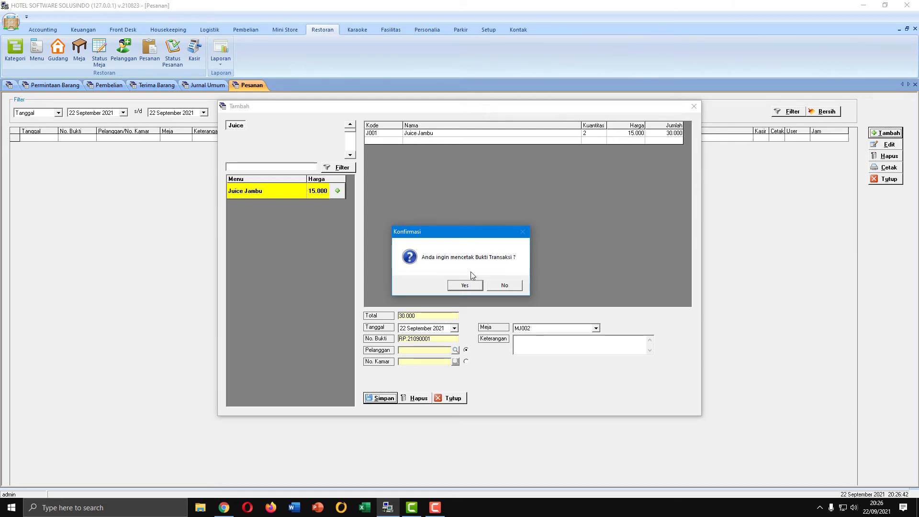
left_click(507, 285)
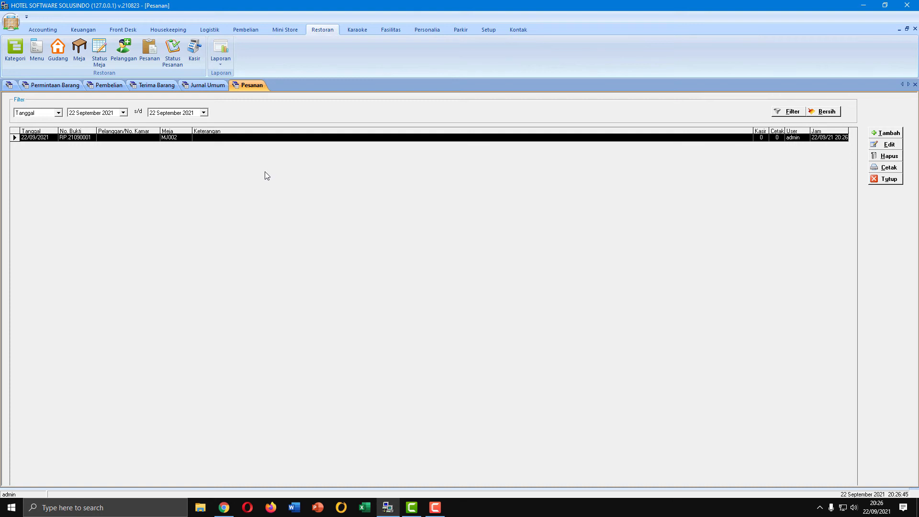
Mark the Juice Jambu order of table MJ002 as Masak and Saji, refresh the order status list and close it
left_click(174, 60)
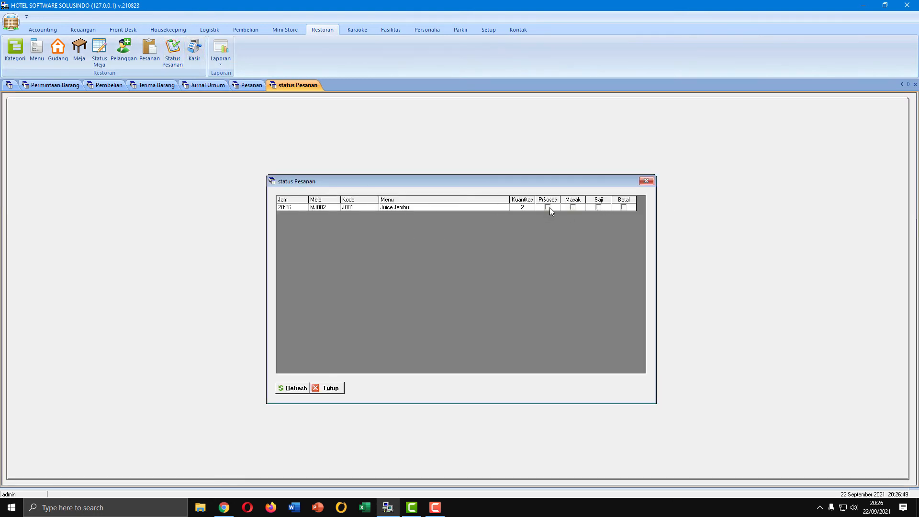
left_click(574, 208)
left_click(598, 208)
left_click(293, 388)
left_click(339, 387)
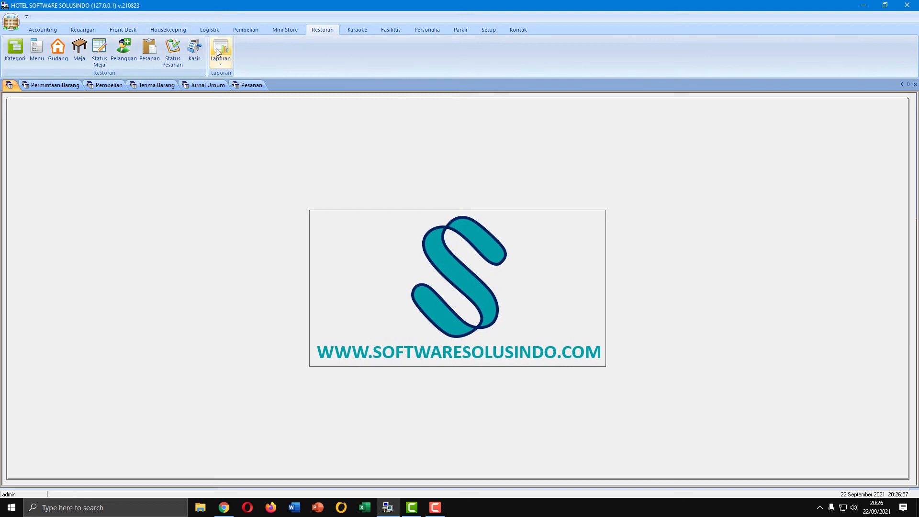
Start a new restaurant cashier (Kasir) transaction with the customer left empty and add two Juice Jambu to it
left_click(194, 53)
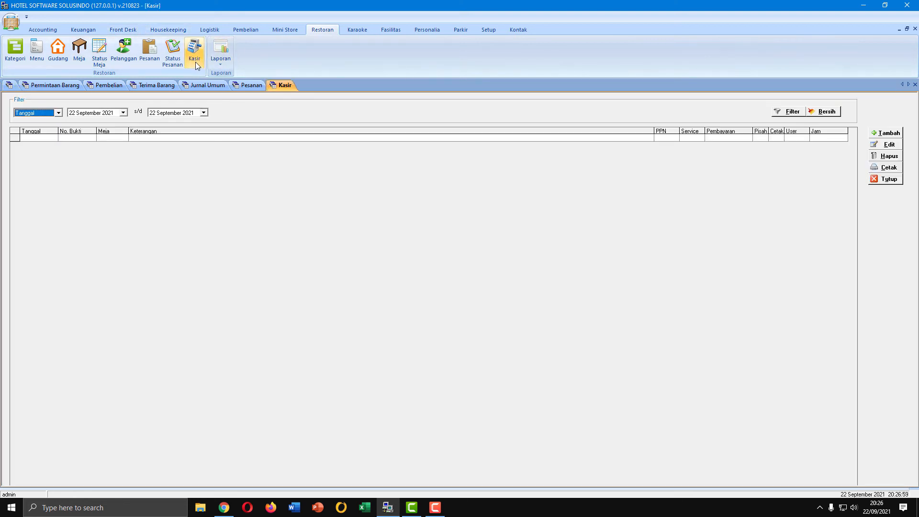
left_click(886, 133)
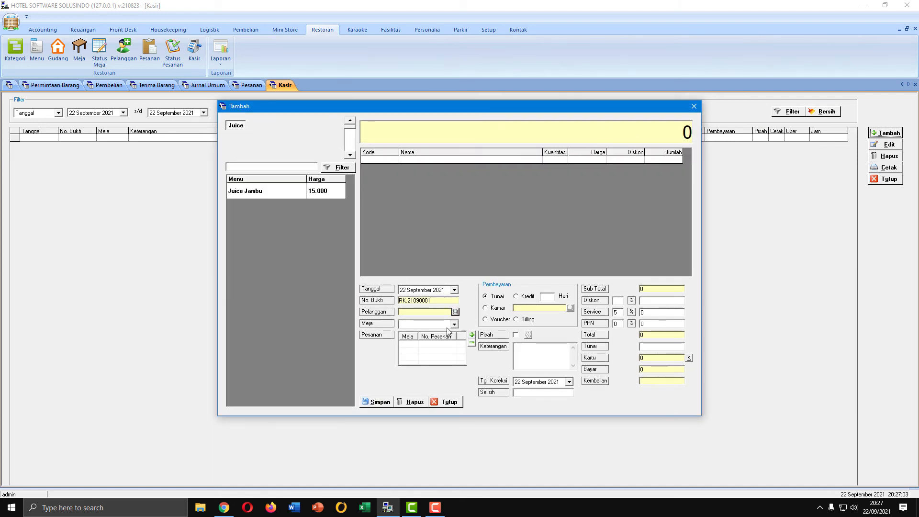
left_click(455, 312)
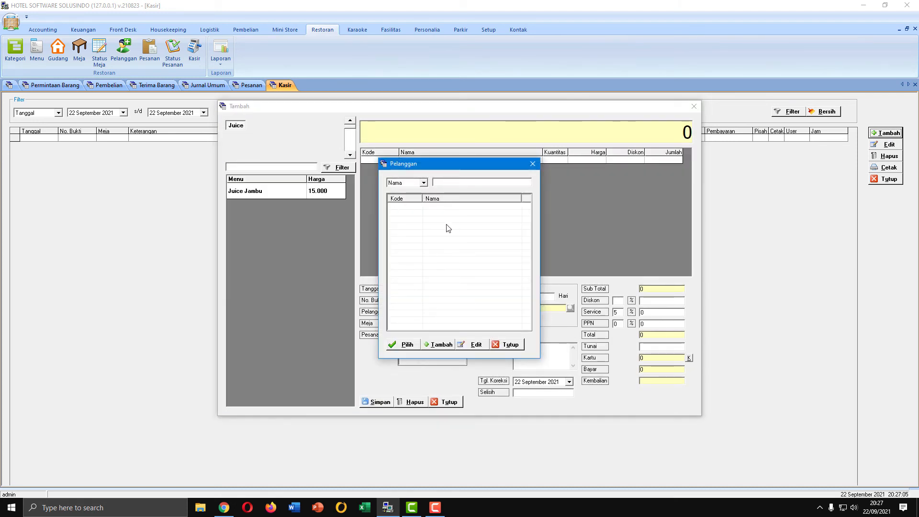
left_click(510, 344)
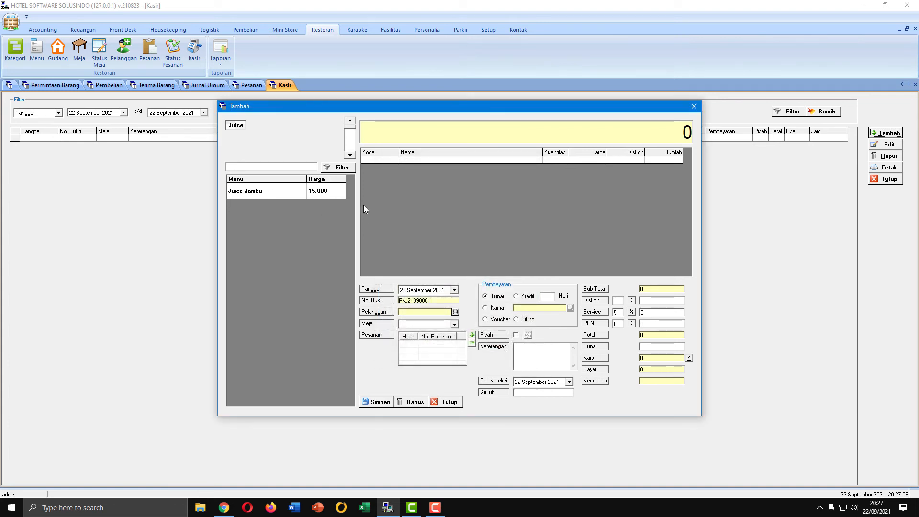
left_click(337, 193)
left_click(337, 193)
left_click(337, 193)
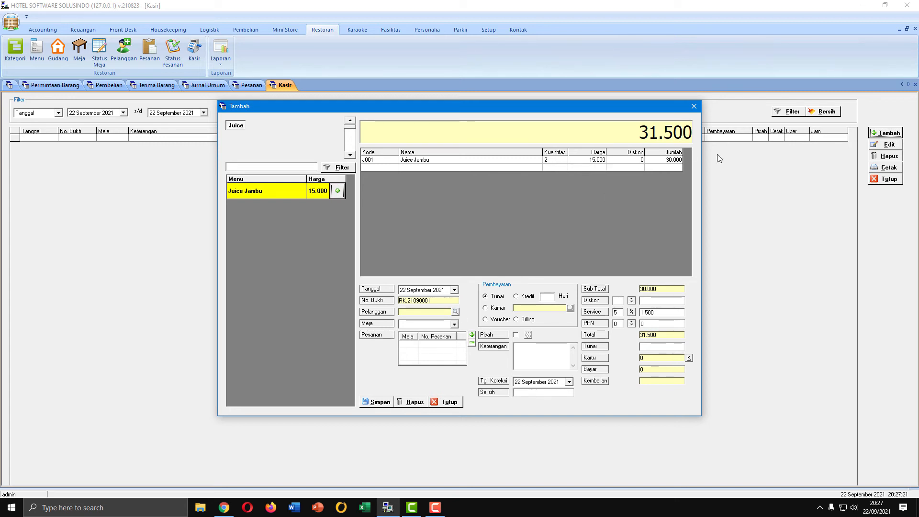
Set the bill's service charge to 0% and enter a cash (Tunai) payment of 50.000
left_click(620, 313)
double_click(620, 314)
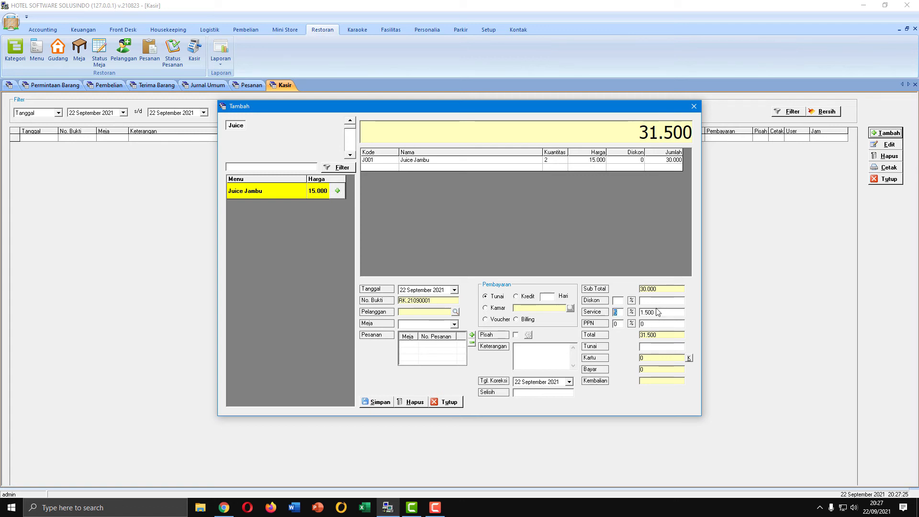
type("03")
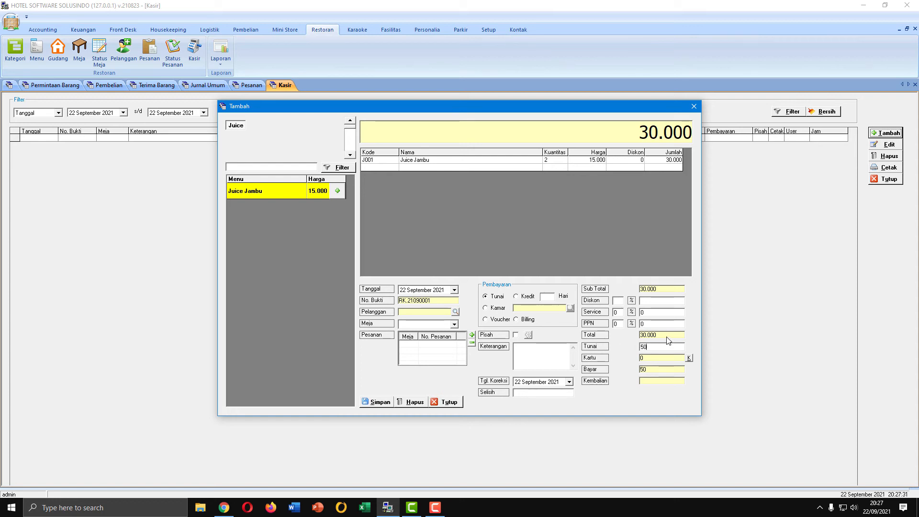
type("000")
key("Tab")
Save the cashier transaction without printing the transaction slip
left_click(378, 402)
left_click(488, 285)
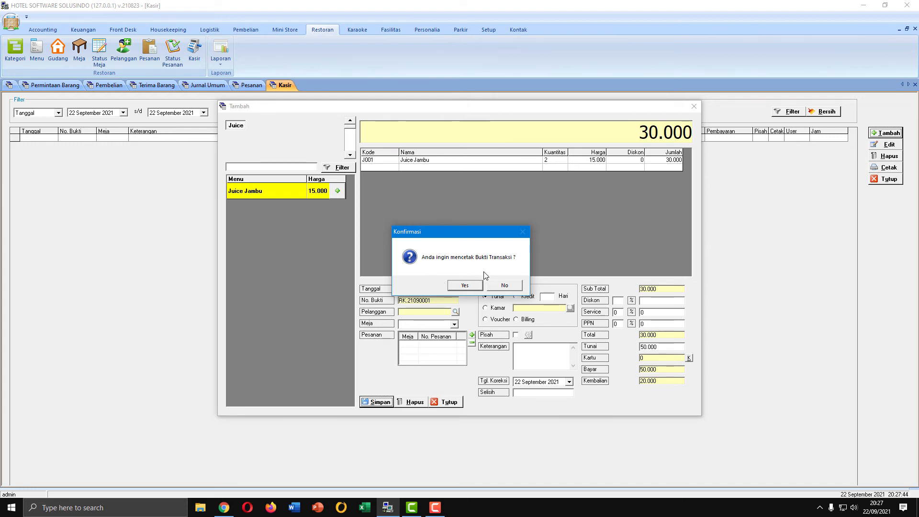
left_click(506, 285)
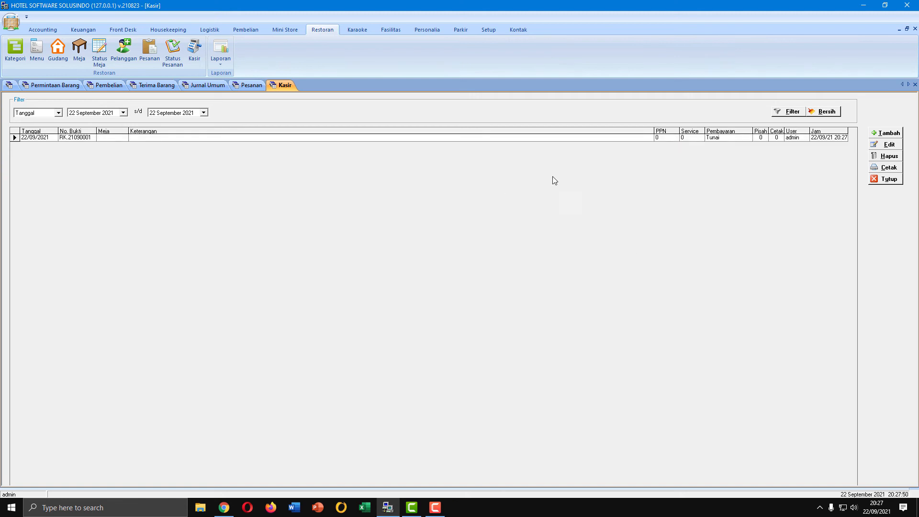
Run the accounting book closing (Tutup Buku) for September 2021, agreeing to reprocess the period
left_click(47, 28)
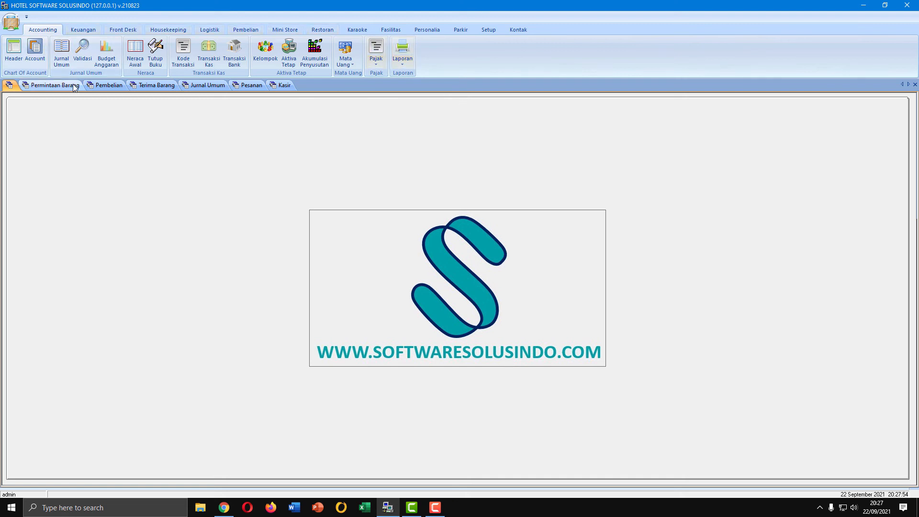
left_click(155, 50)
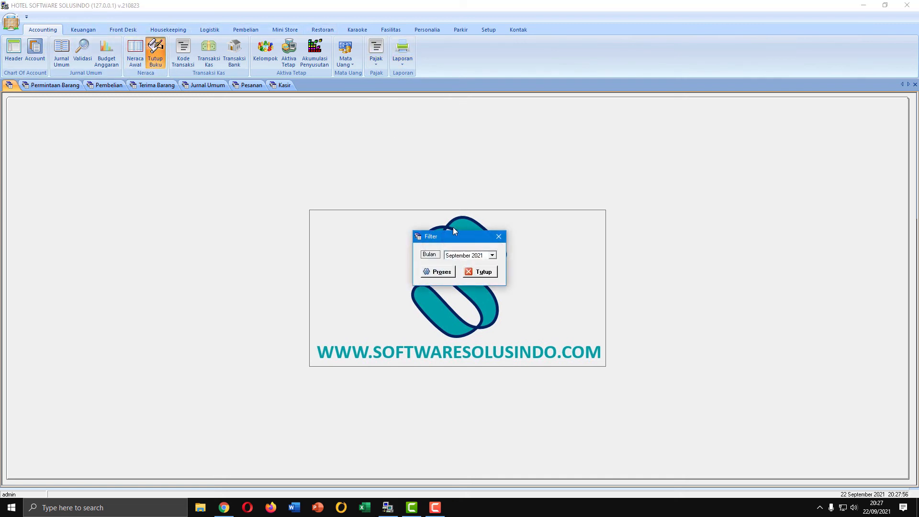
left_click(441, 274)
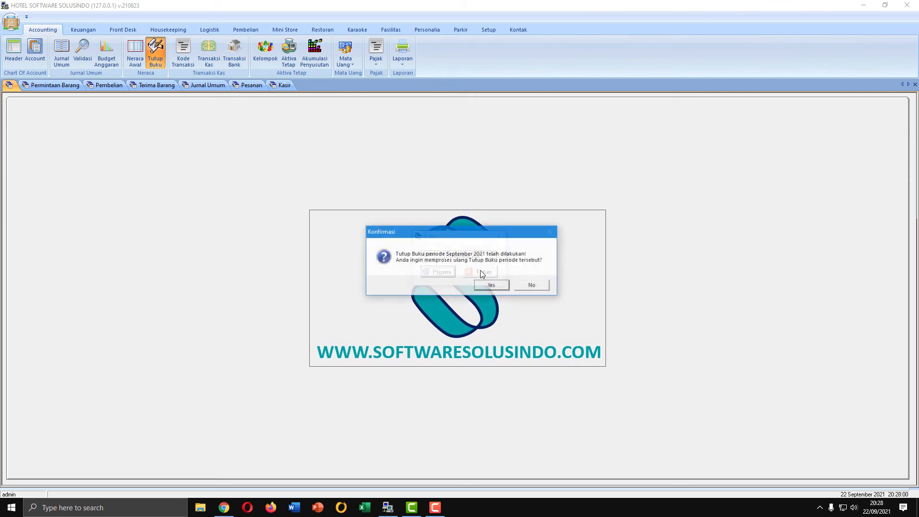
left_click(486, 285)
left_click(498, 285)
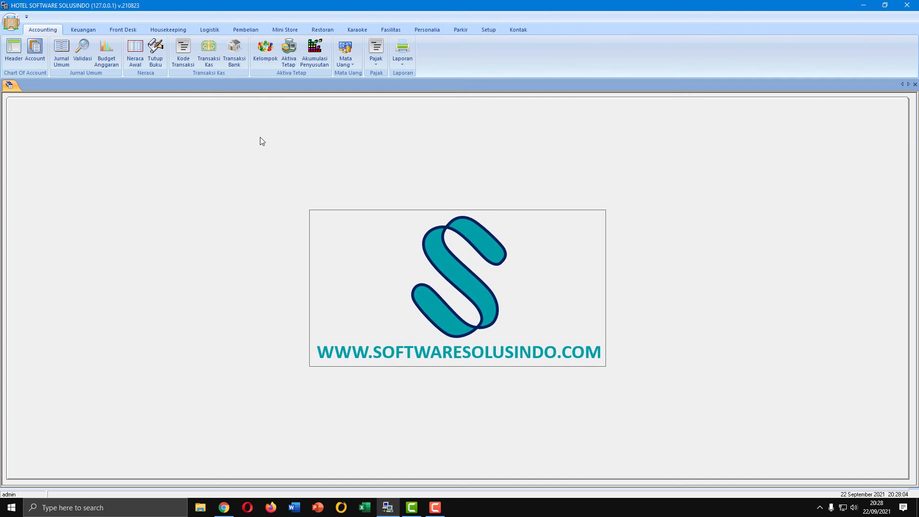
Generate the detailed profit and loss report (Laporan Laba/Rugi Detail) for 22 September 2021
left_click(402, 64)
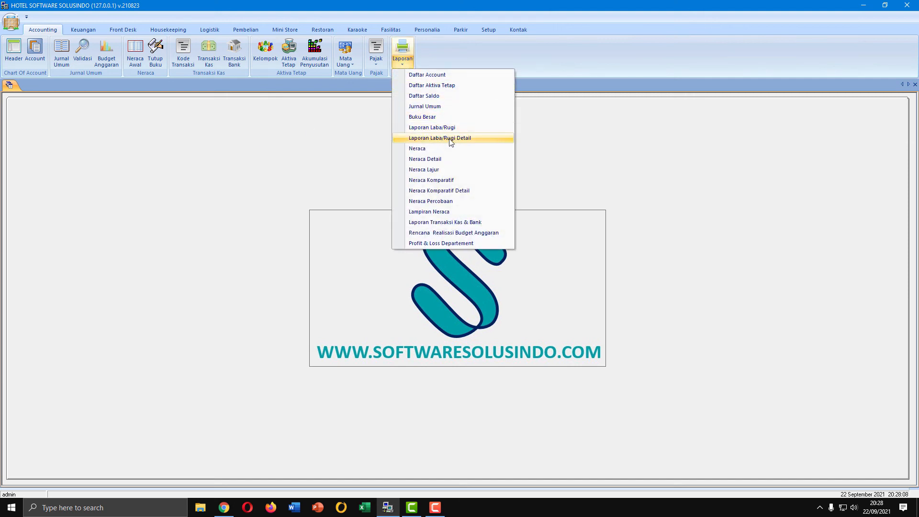
left_click(451, 141)
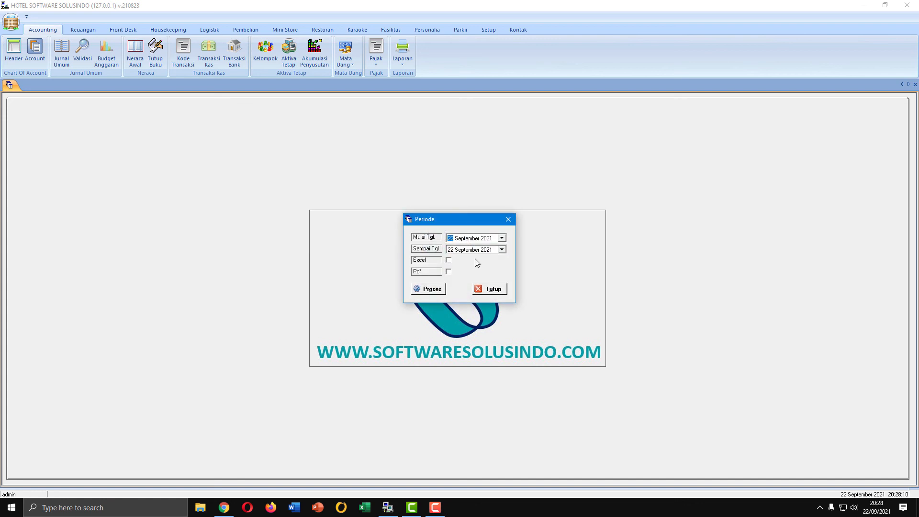
left_click(423, 289)
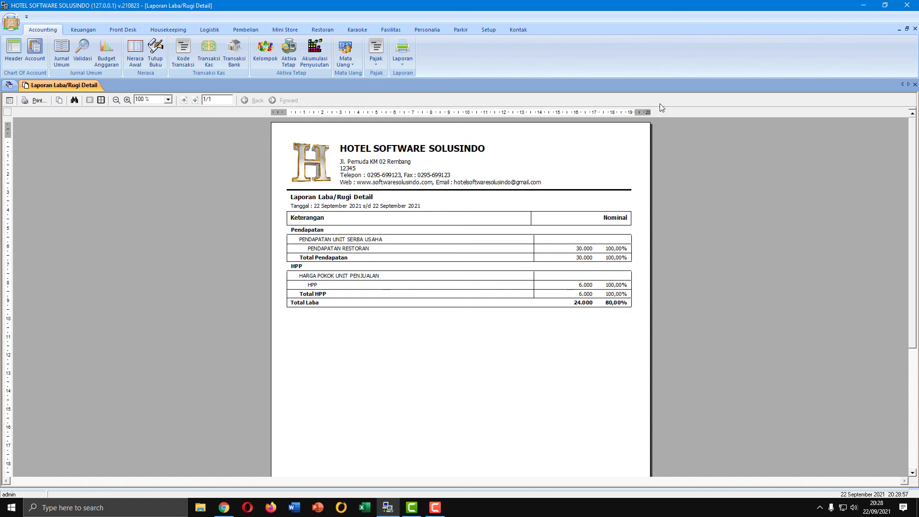
Generate the logistics stock report (Laporan Stok) for September 2021, filtered to Gudang Restoran with stock above 0
left_click(214, 31)
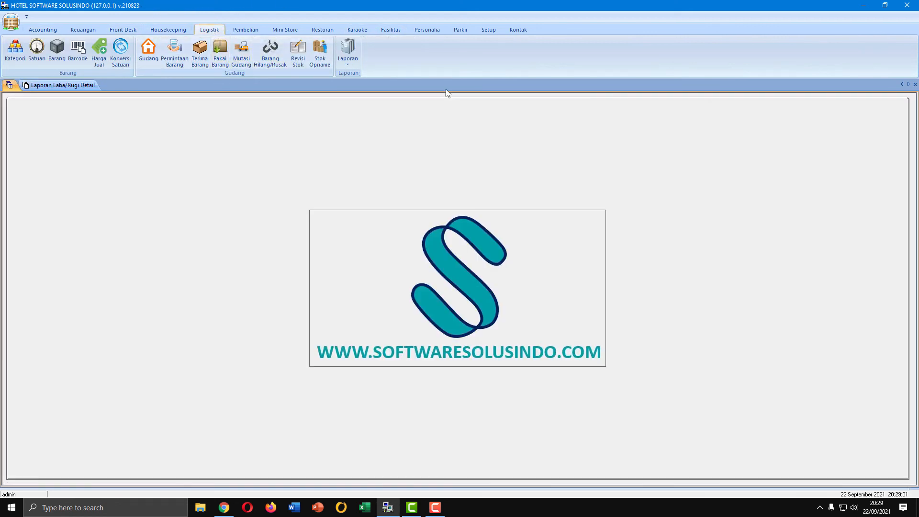
left_click(348, 67)
left_click(366, 85)
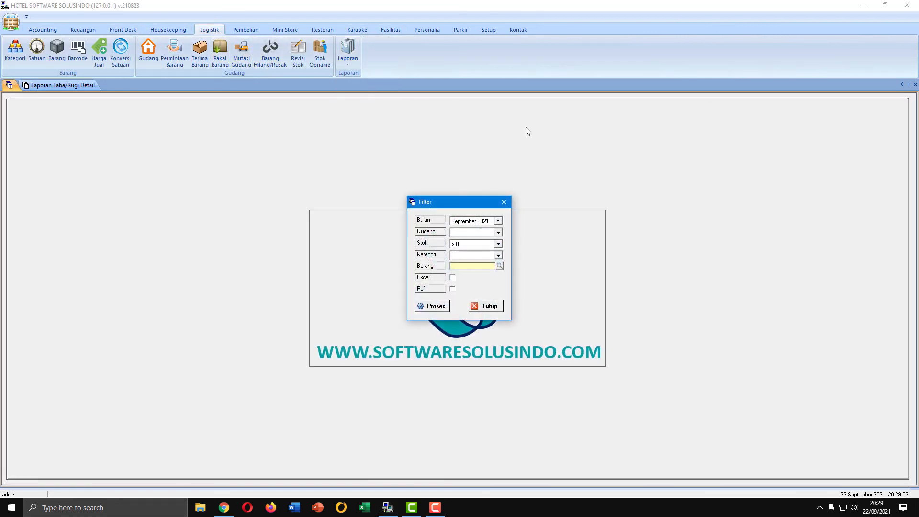
left_click(498, 232)
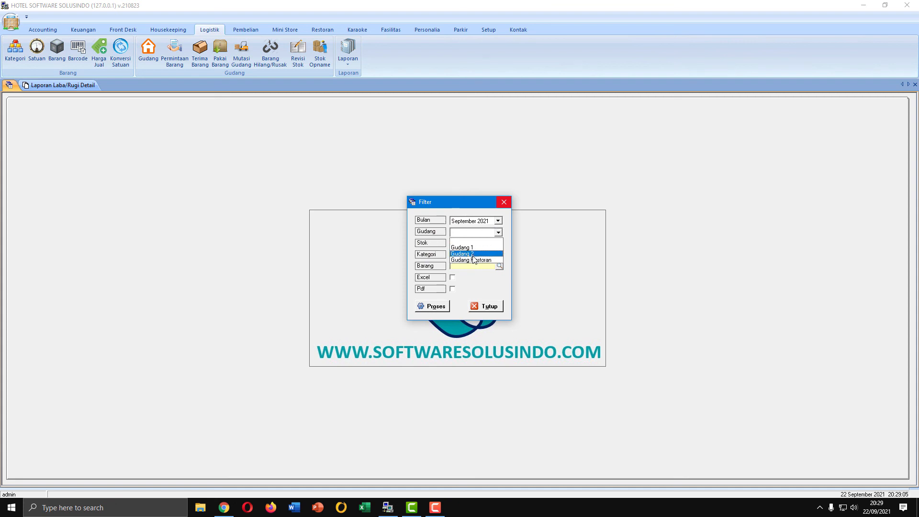
left_click(473, 261)
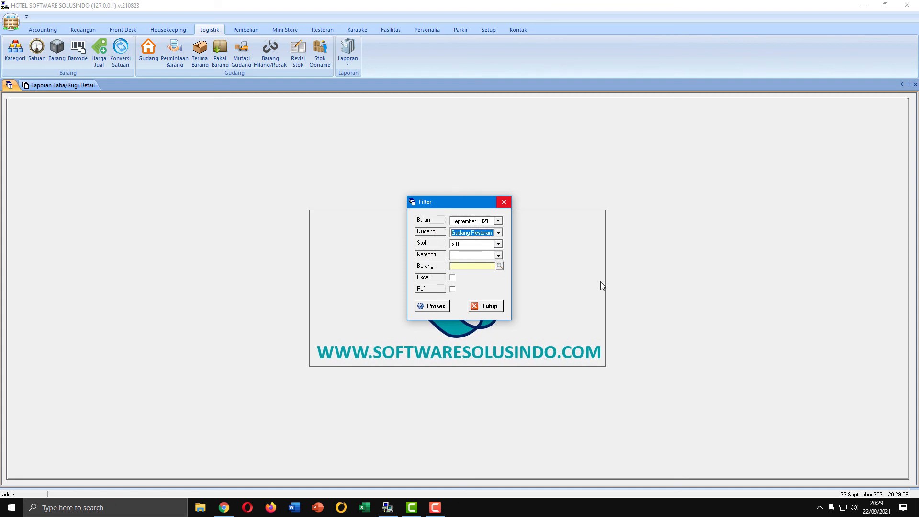
left_click(432, 307)
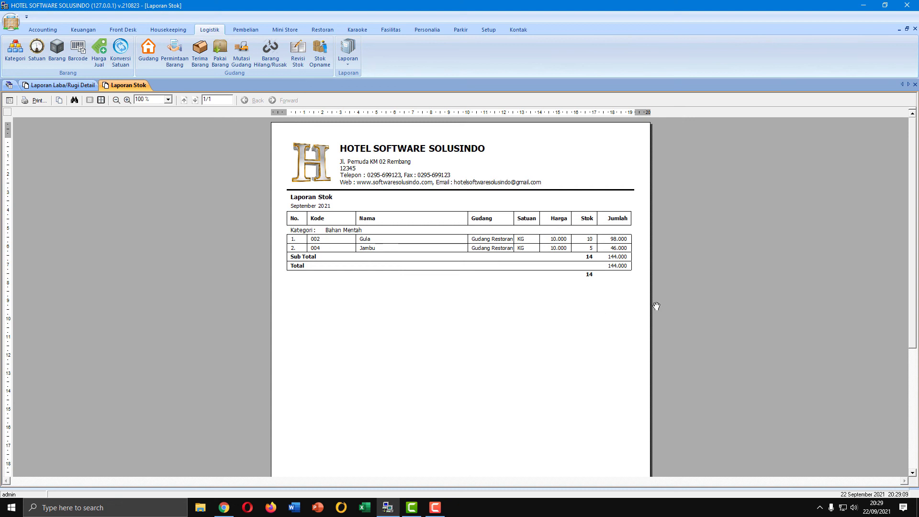